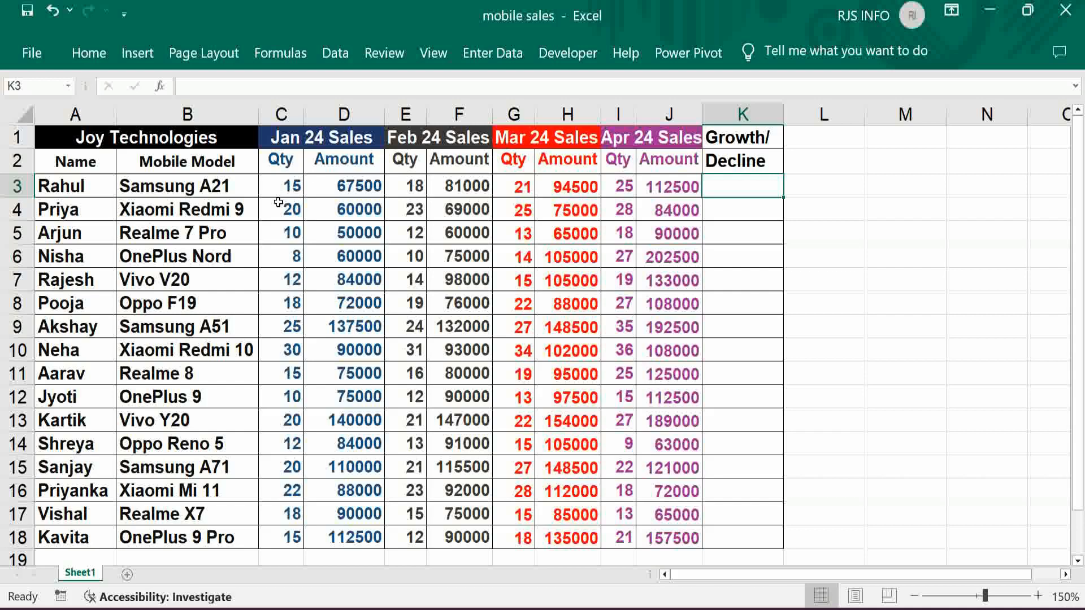
Begin a formula in K3 with an open bracket, AVERAGE and an INDEX over the February quantities as the absolute range $E$3:$E$18
{"action": "type", "text": "=("}
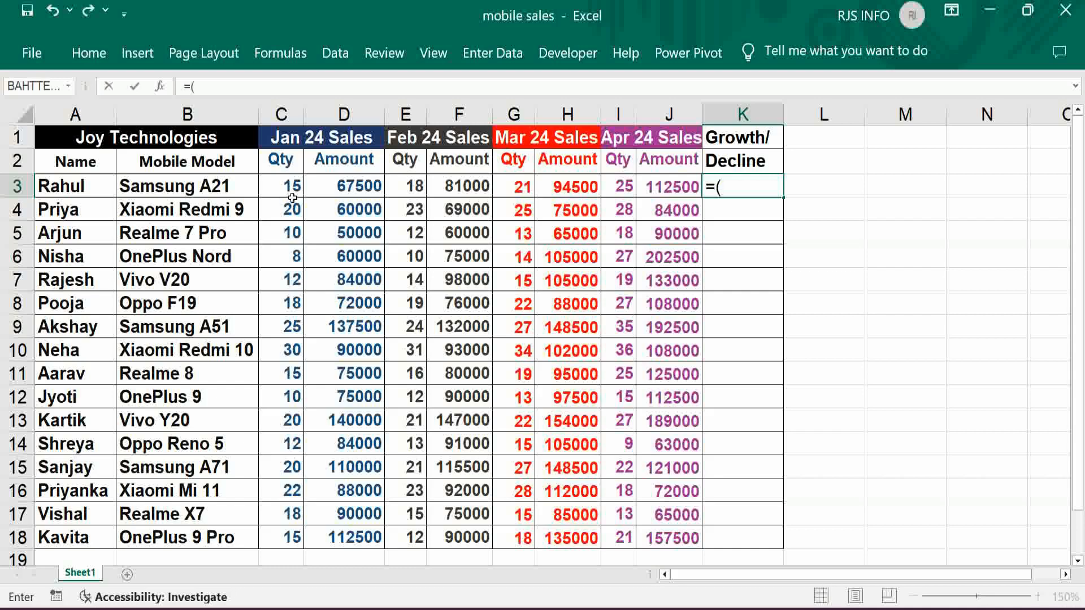
{"action": "type", "text": "average(index"}
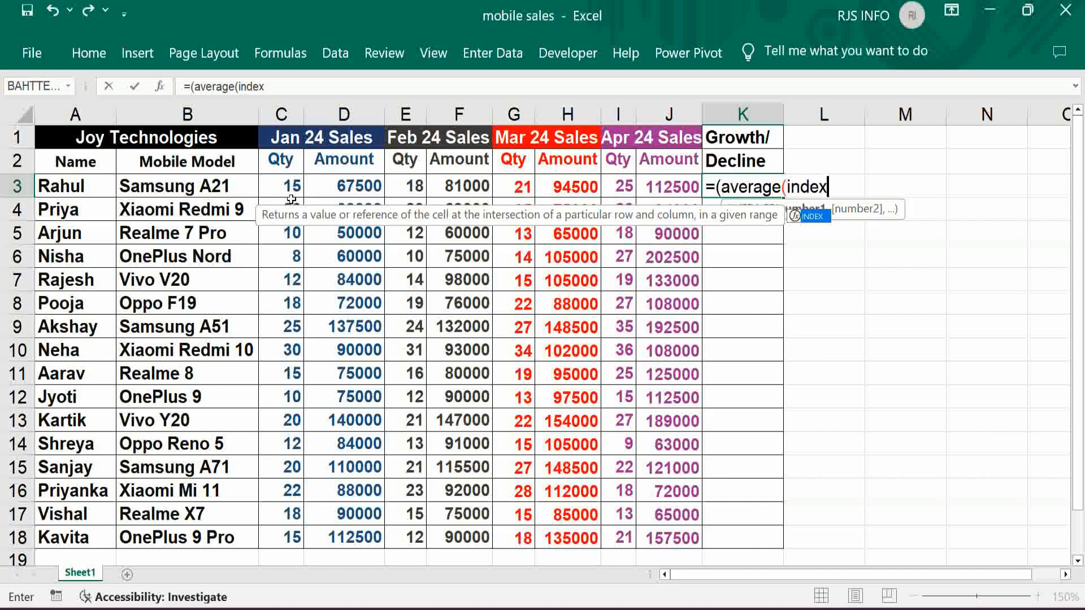
{"action": "type", "text": "("}
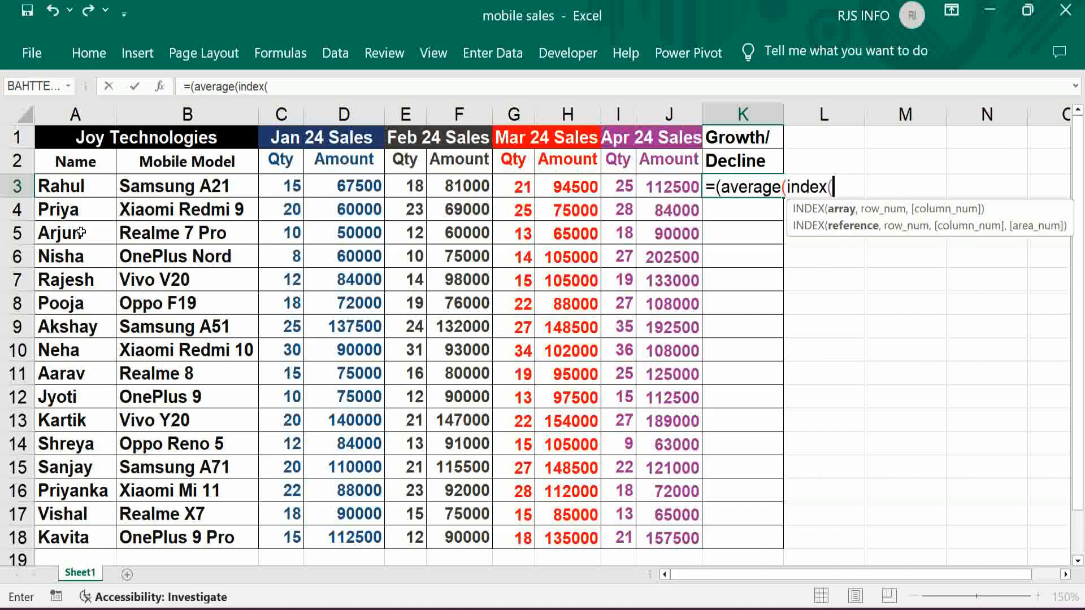
{"action": "left_click", "coordinate": [413, 187]}
{"action": "key", "text": "ctrl+shift+Down"}
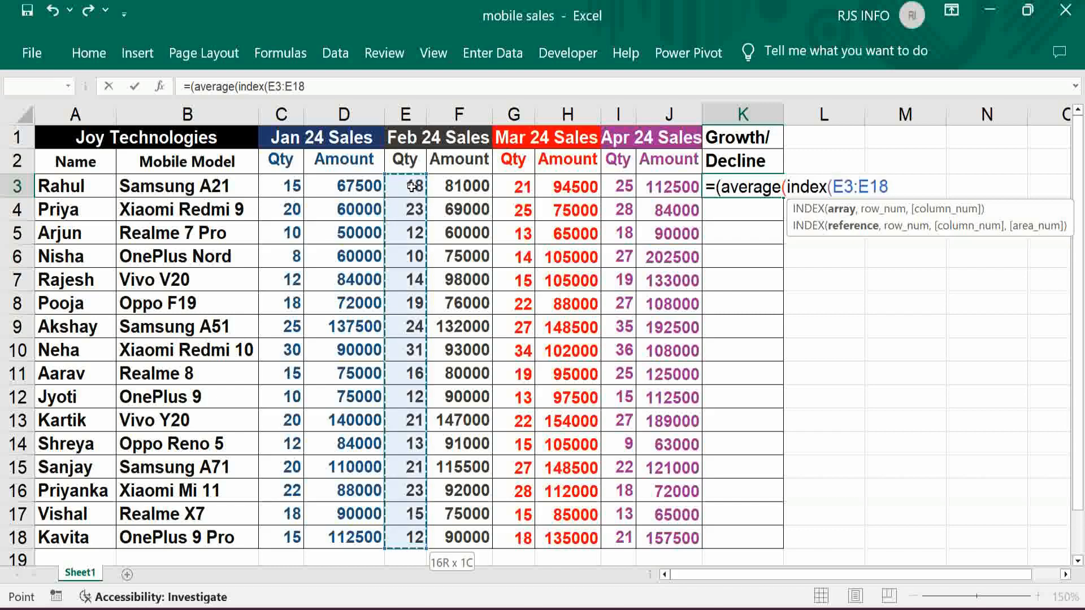
{"action": "key", "text": "F4"}
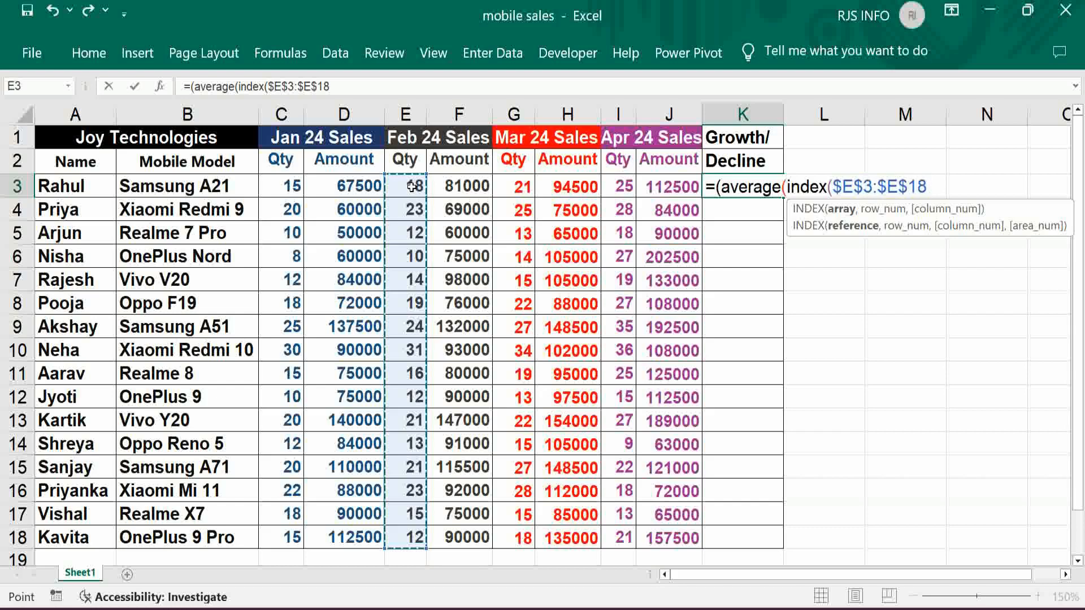
Complete the February INDEX with a MATCH of B3 in the absolute range $B$3:$B$18, using match type 0
{"action": "type", "text": ","}
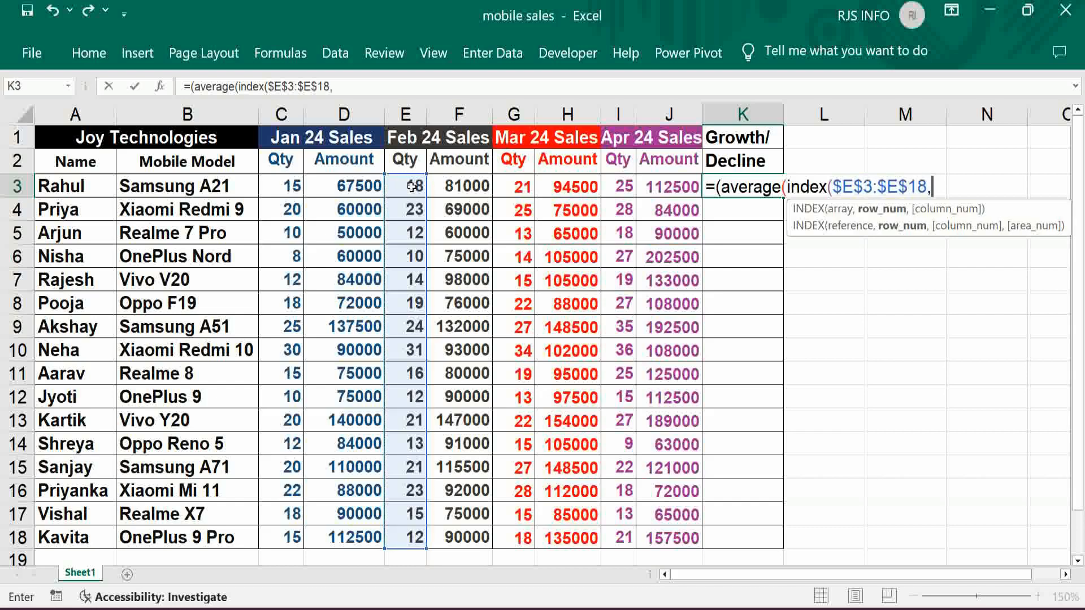
{"action": "type", "text": "match"}
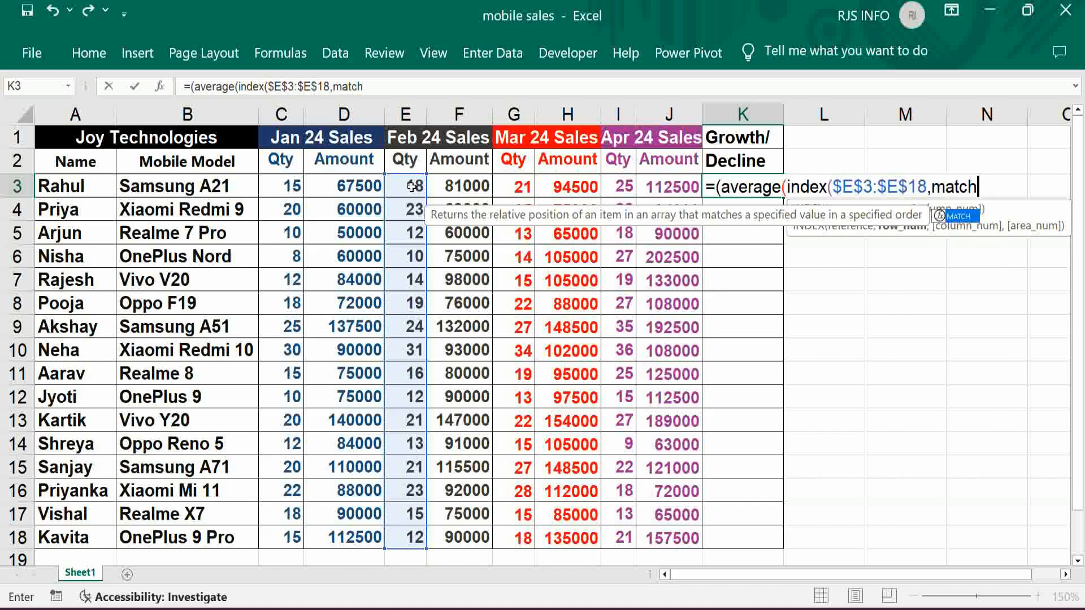
{"action": "type", "text": "("}
{"action": "left_click", "coordinate": [161, 189]}
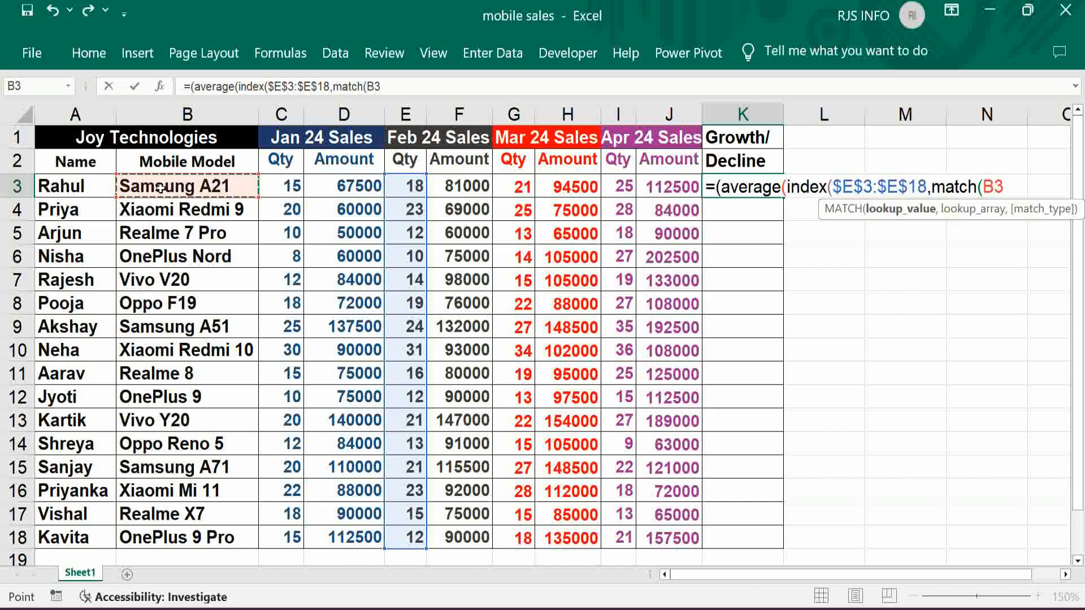
{"action": "type", "text": ","}
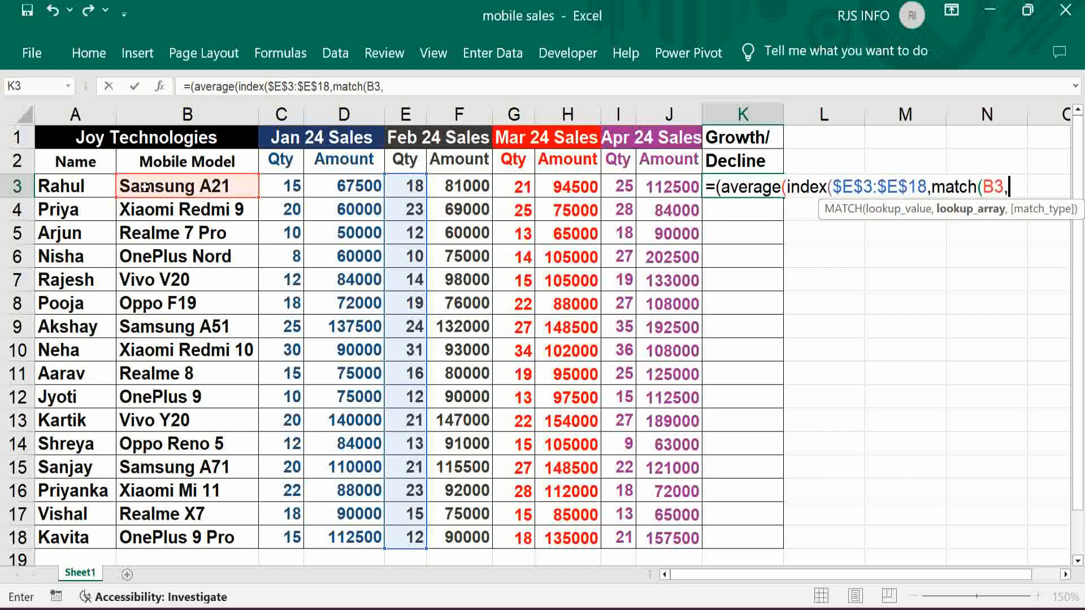
{"action": "left_click", "coordinate": [153, 187]}
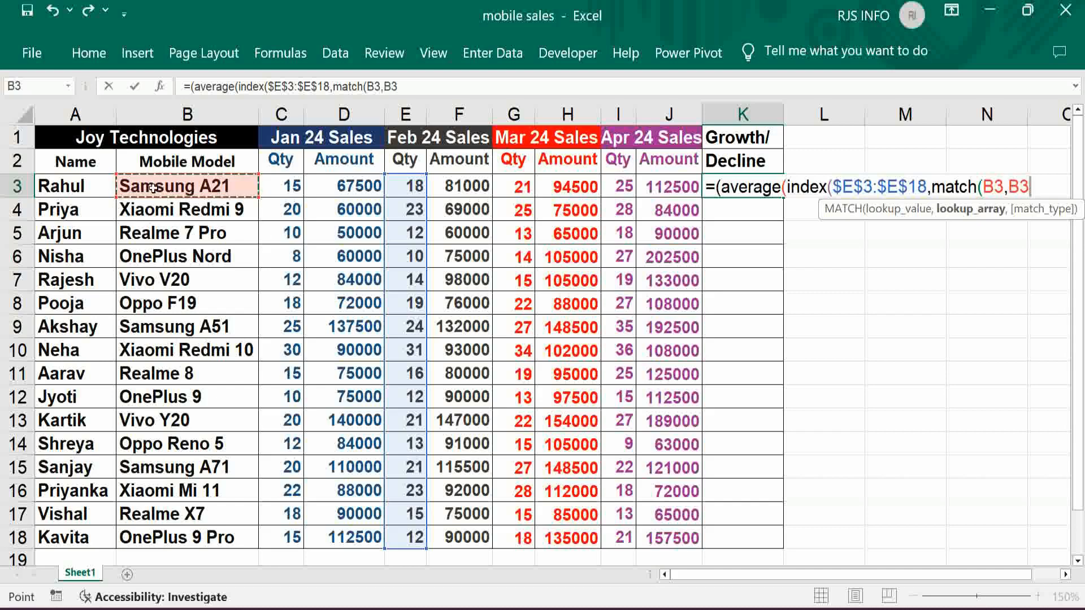
{"action": "key", "text": "ctrl+shift+Down"}
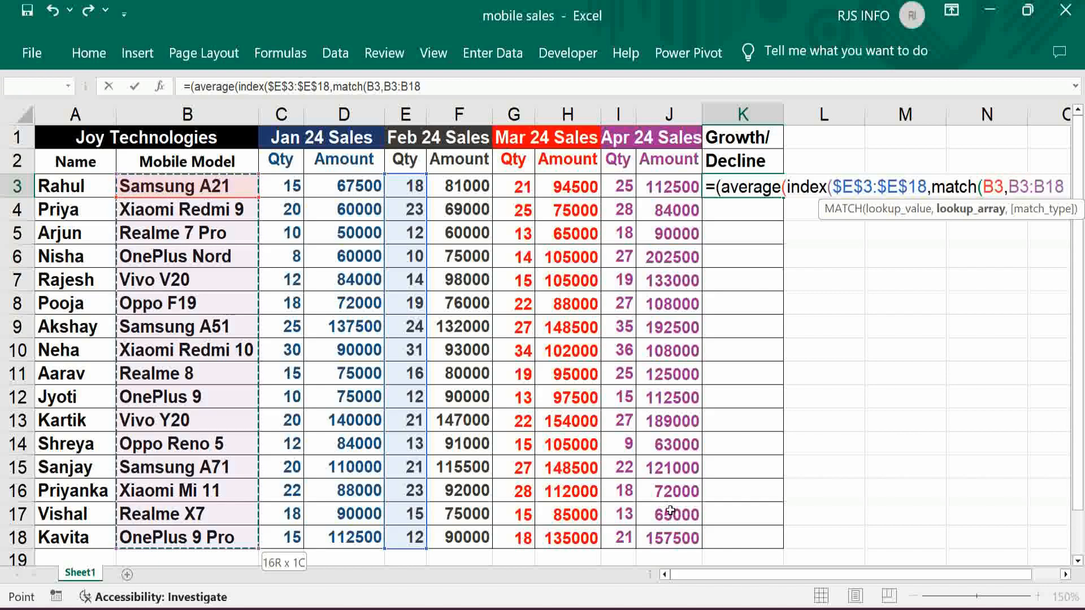
{"action": "key", "text": "F4"}
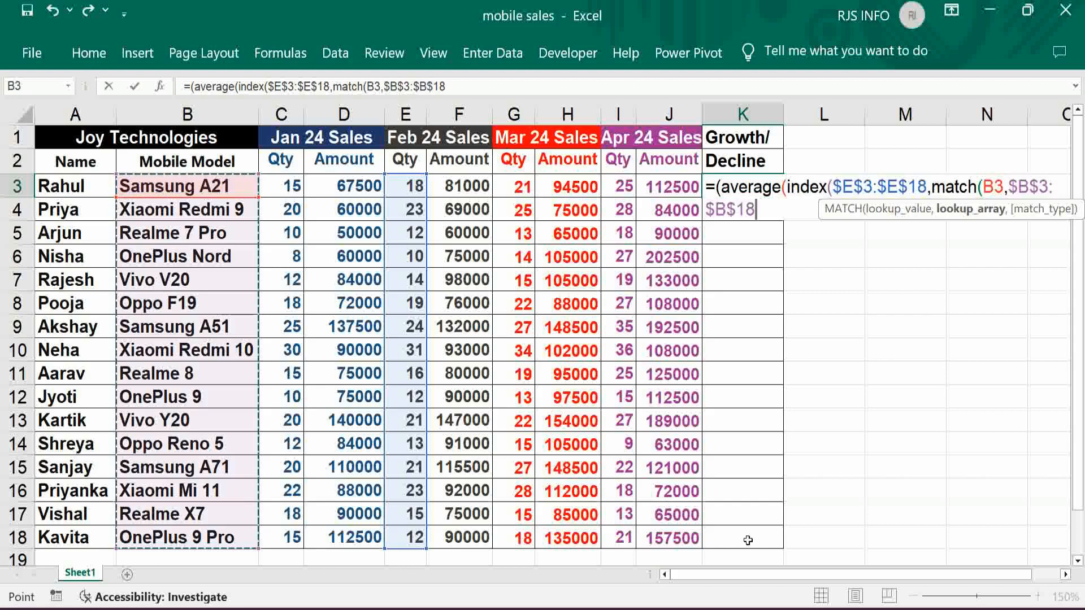
{"action": "type", "text": ","}
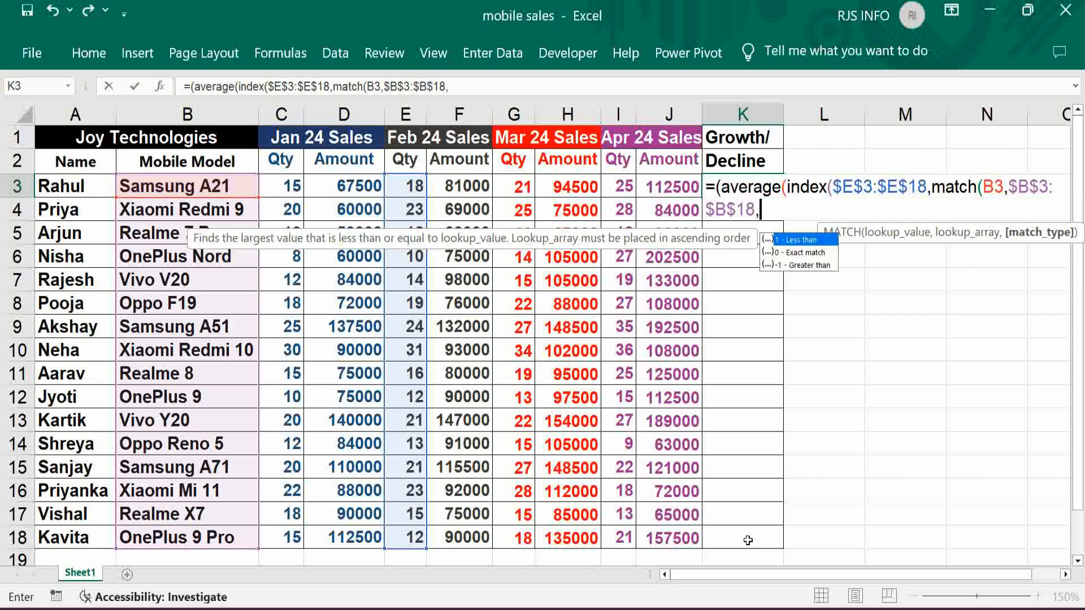
{"action": "type", "text": "0))"}
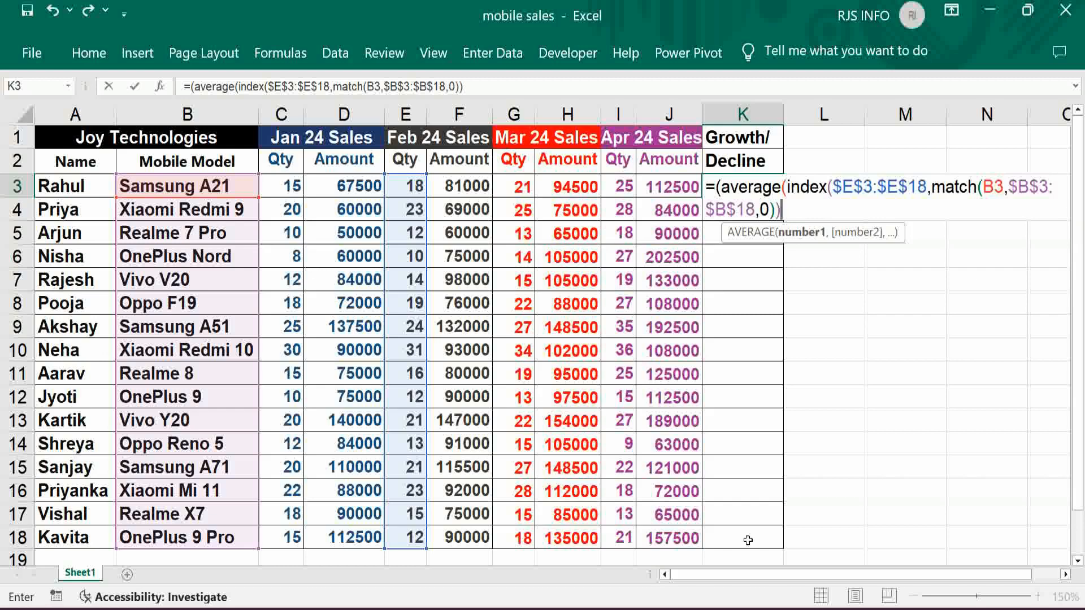
Add a second INDEX to the AVERAGE over the March quantities, with the absolute range $G$3:$G$18
{"action": "type", "text": ","}
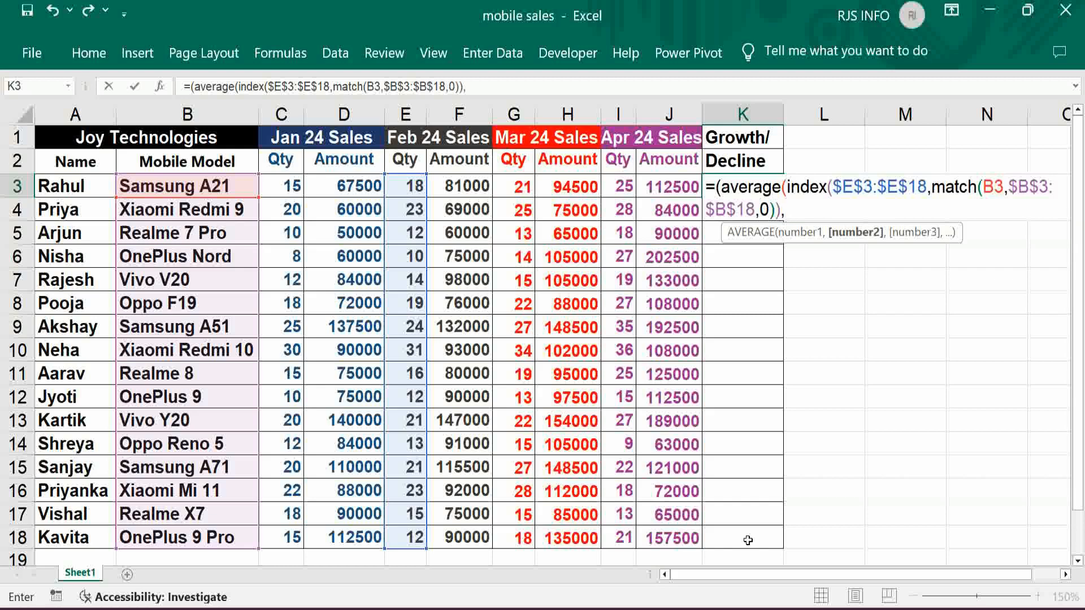
{"action": "type", "text": "index"}
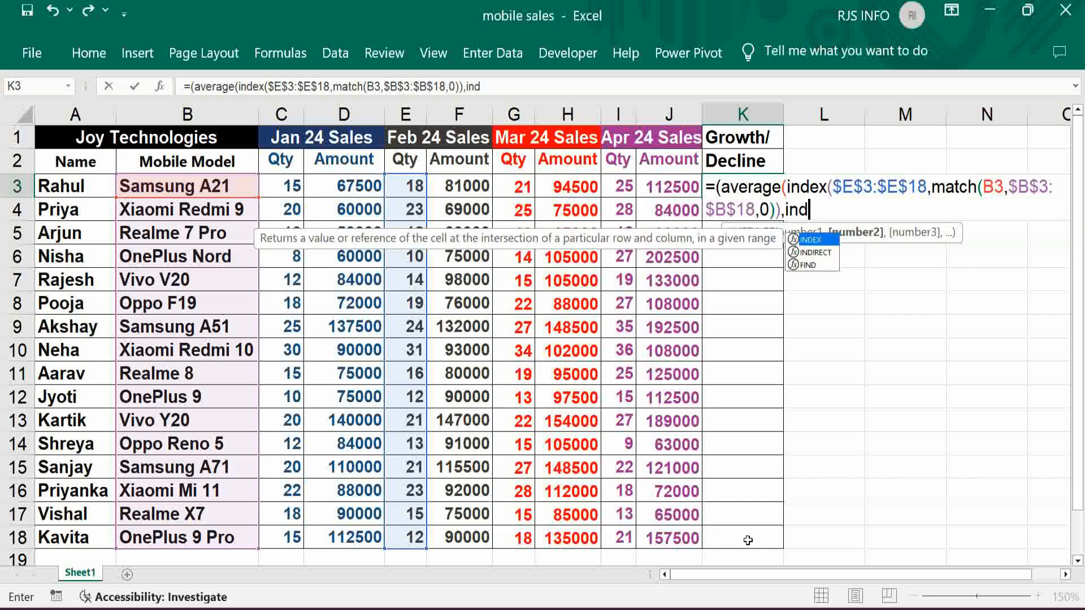
{"action": "type", "text": "("}
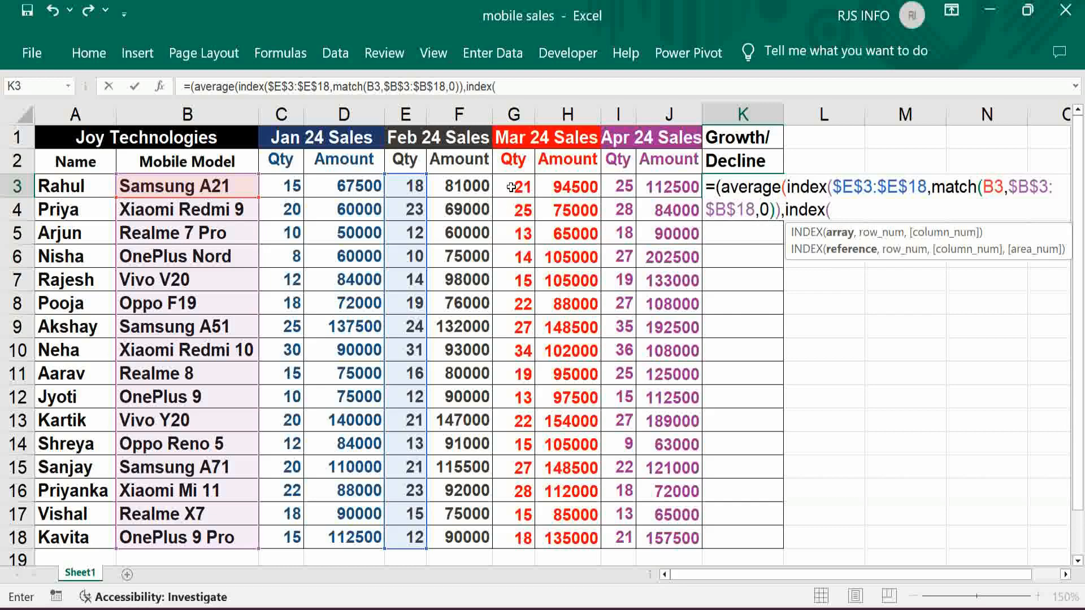
{"action": "left_click", "coordinate": [511, 188]}
{"action": "key", "text": "ctrl+shift+Down"}
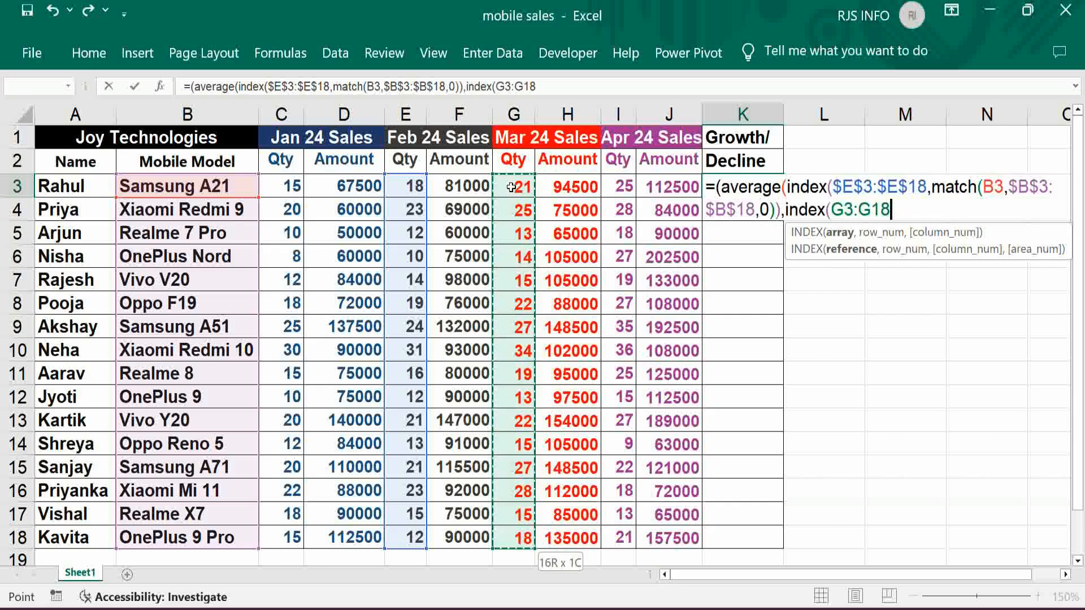
{"action": "key", "text": "F4"}
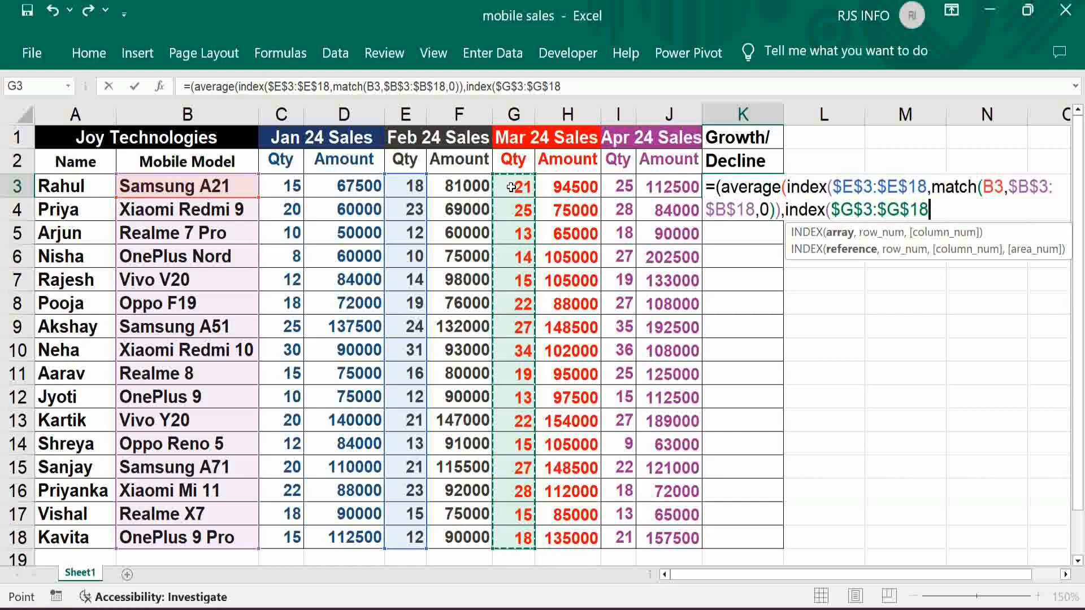
Complete the March INDEX with a MATCH of B3 in $B$3:$B$18, using match type 0
{"action": "type", "text": ",match"}
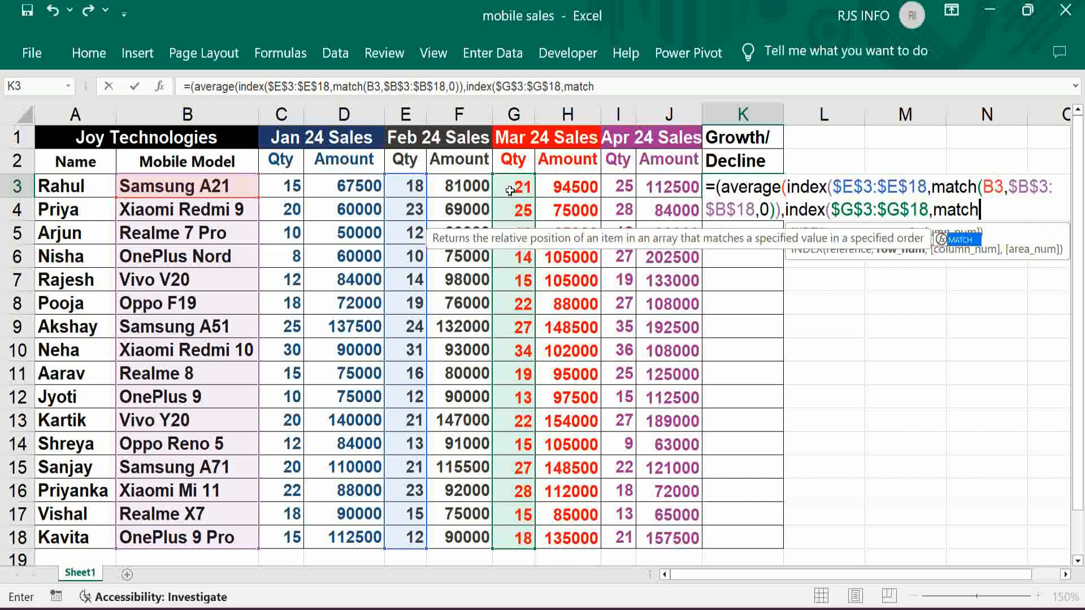
{"action": "type", "text": "("}
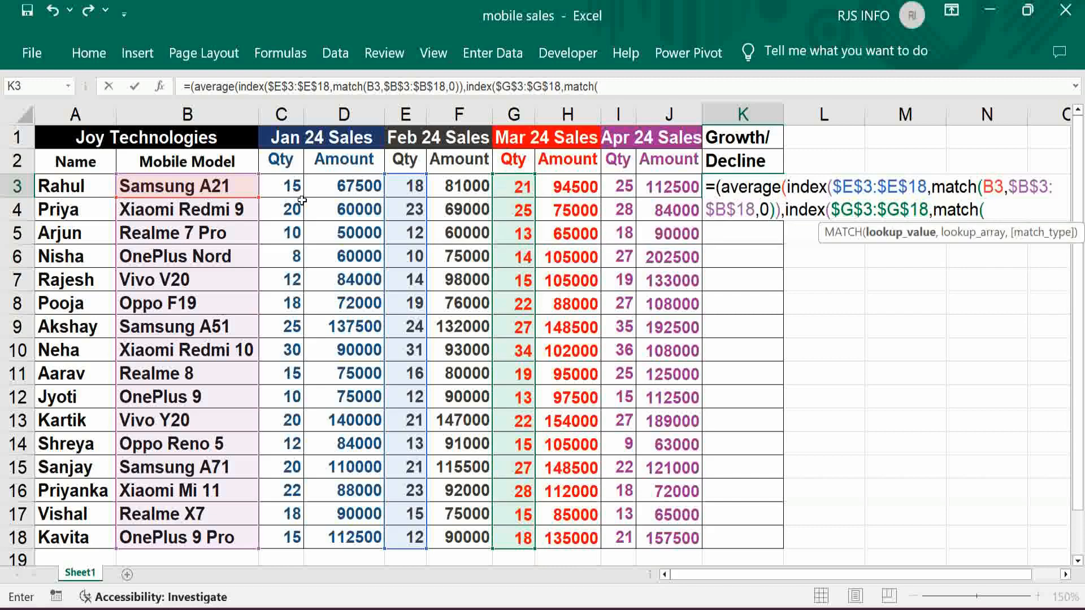
{"action": "left_click", "coordinate": [175, 187]}
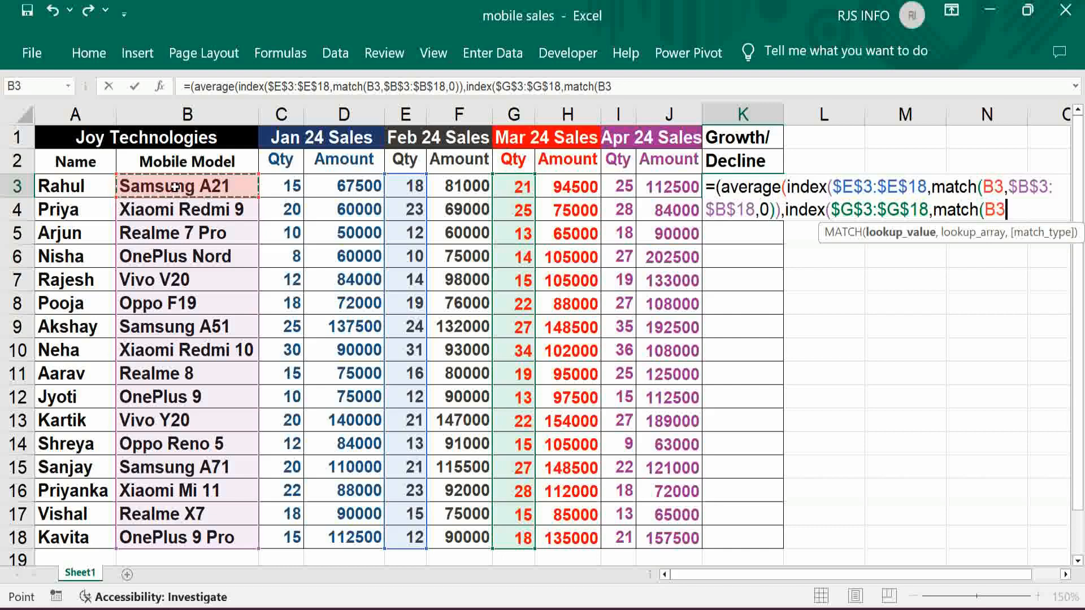
{"action": "type", "text": ","}
{"action": "left_click", "coordinate": [170, 186]}
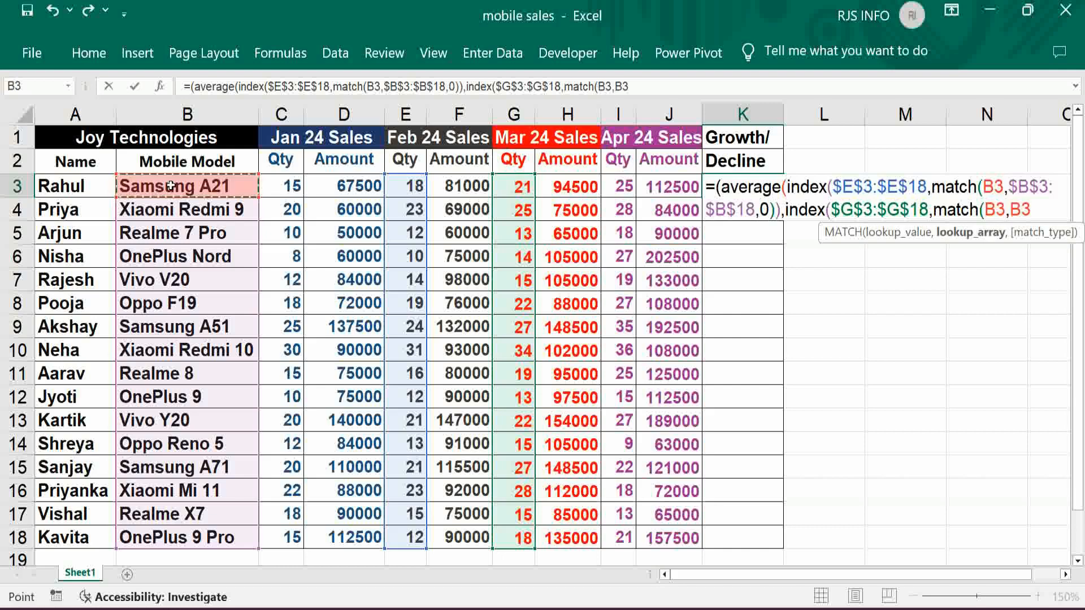
{"action": "key", "text": "ctrl+shift+Down"}
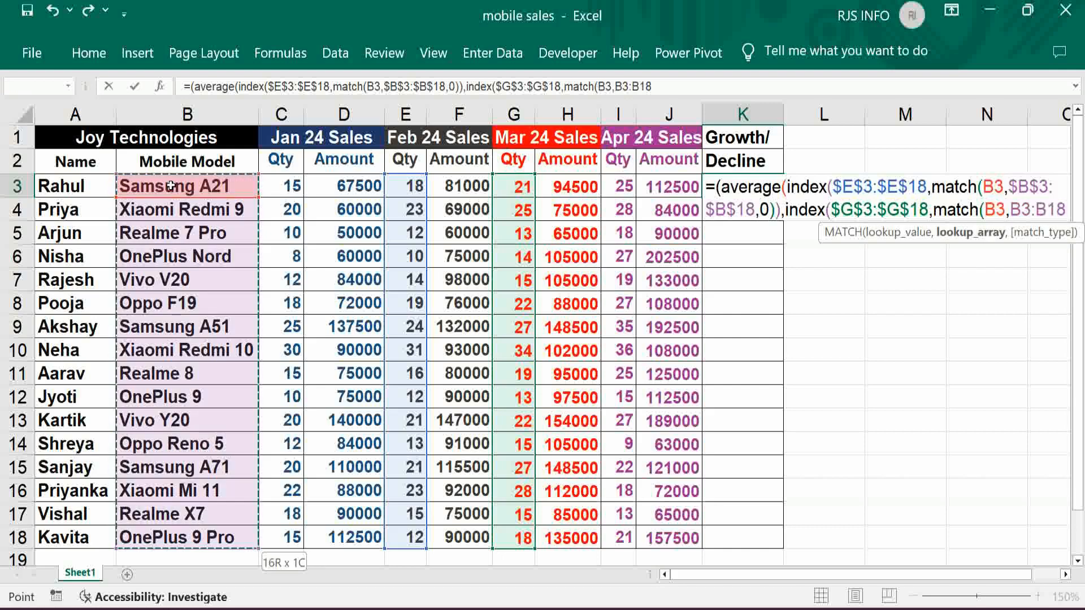
{"action": "key", "text": "F4"}
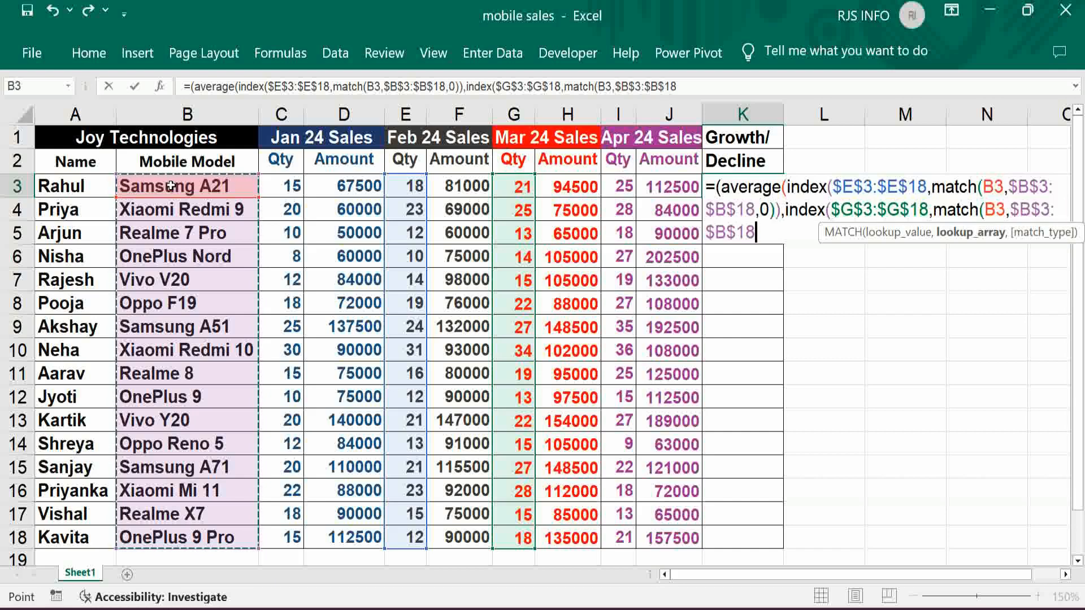
{"action": "type", "text": ",0"}
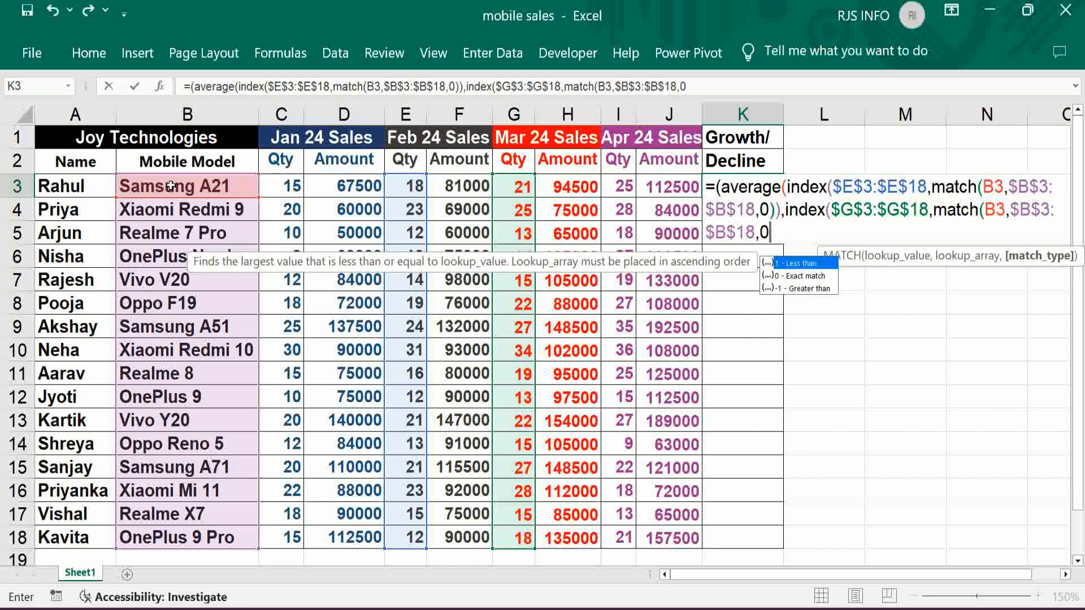
{"action": "type", "text": "))"}
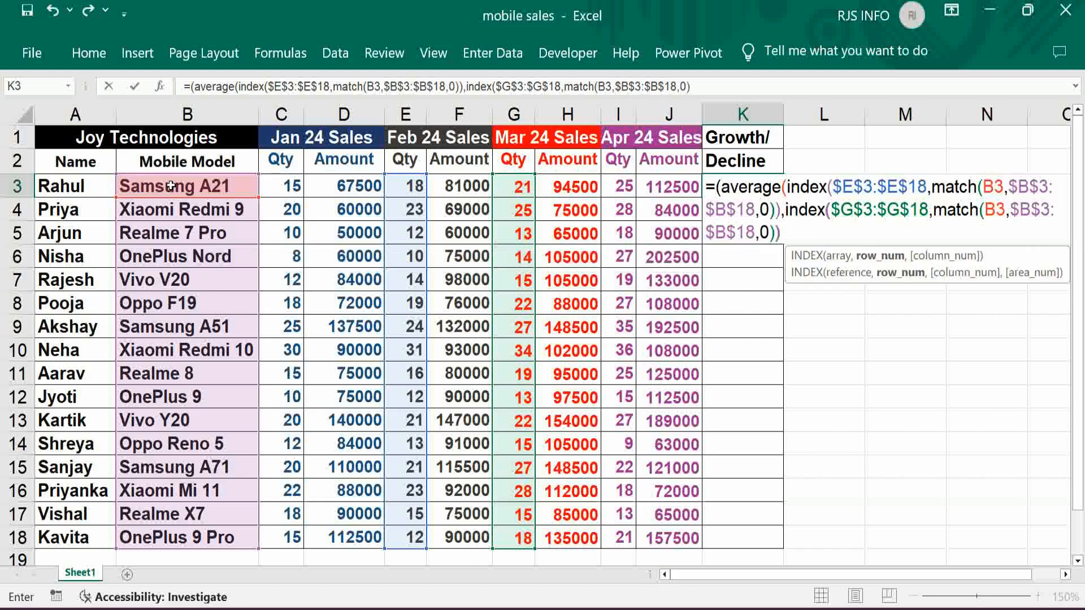
Add a third INDEX over the April quantities I3:I18, with a MATCH of B3 in $B$3:$B$18 and match type 0
{"action": "type", "text": "),index("}
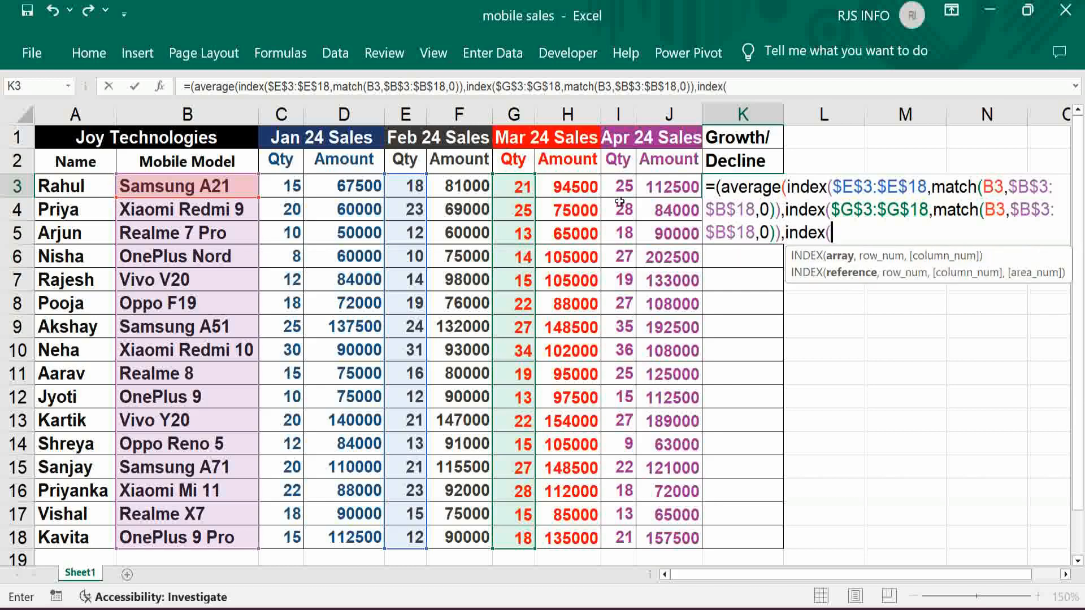
{"action": "type", "text": "I3:I18,match(B3,$B$3:$B$18,"}
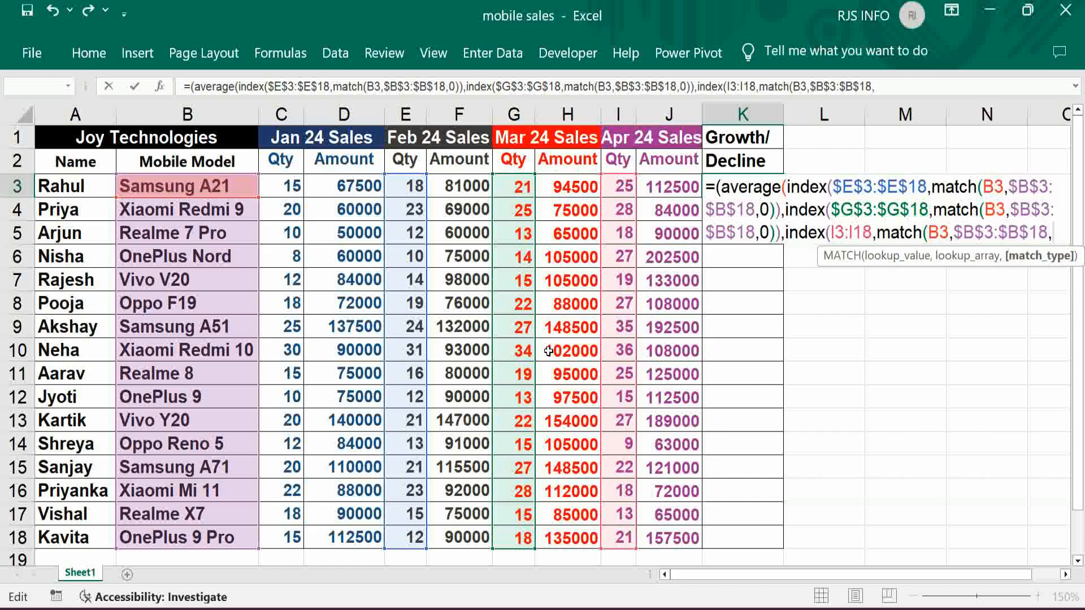
{"action": "type", "text": "0"}
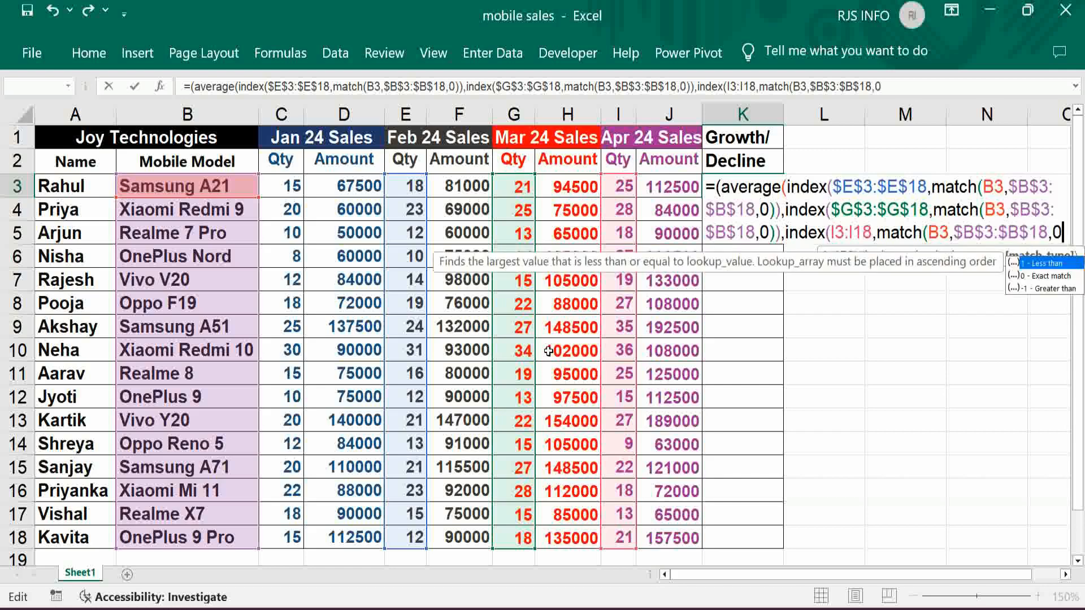
{"action": "type", "text": "))"}
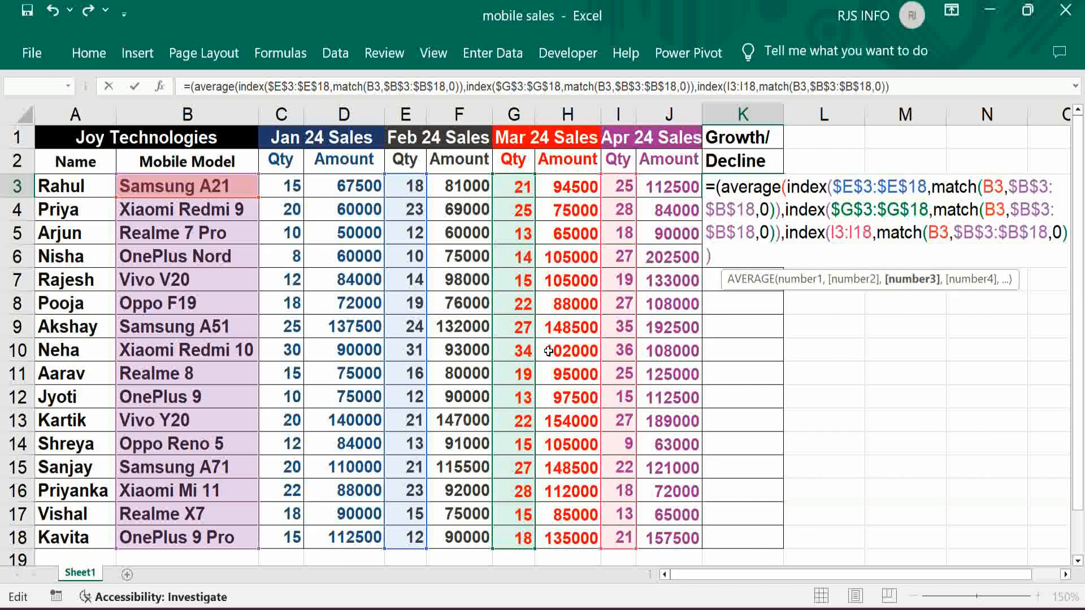
Subtract the January quantity C3 after the third INDEX, close the bracket, divide by C3 and enter the formula in K3
{"action": "type", "text": "="}
{"action": "key", "text": "BackSpace"}
{"action": "type", "text": "-"}
{"action": "left_click", "coordinate": [283, 189]}
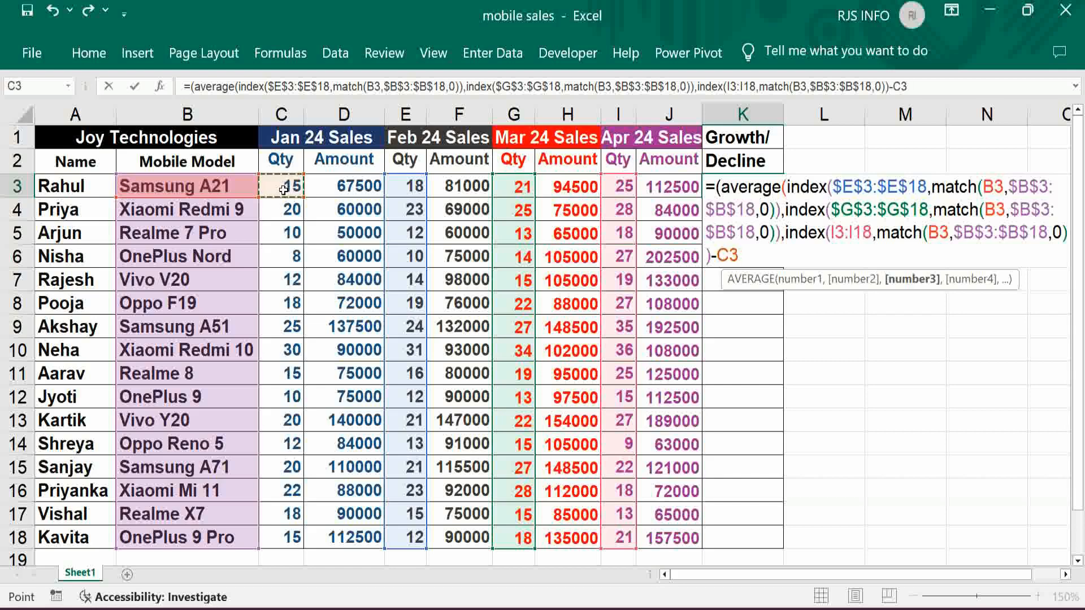
{"action": "type", "text": ")"}
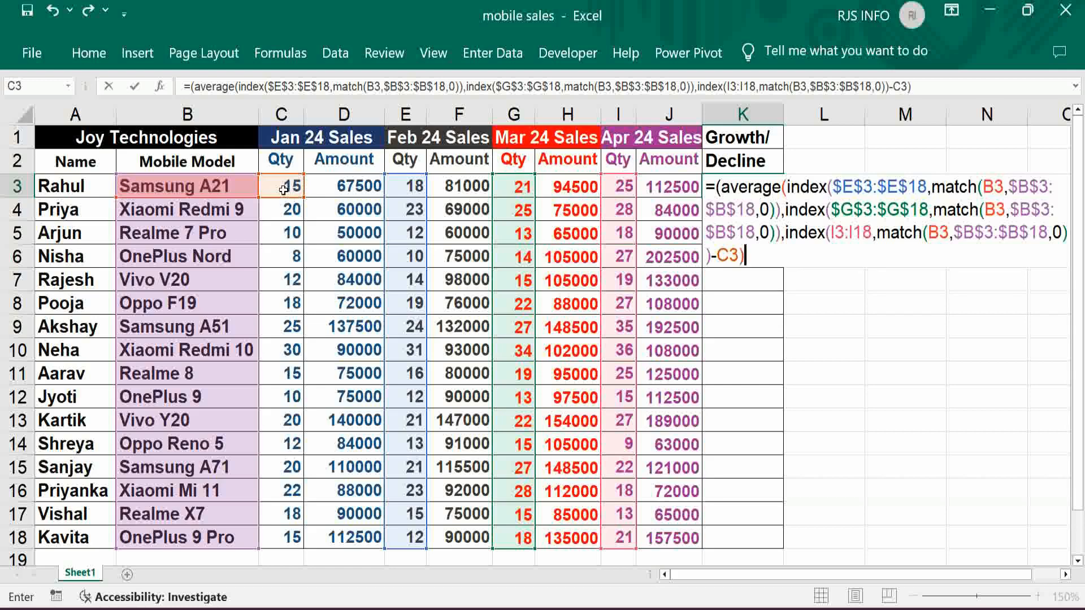
{"action": "type", "text": "/"}
{"action": "left_click", "coordinate": [284, 189]}
{"action": "key", "text": "Tab"}
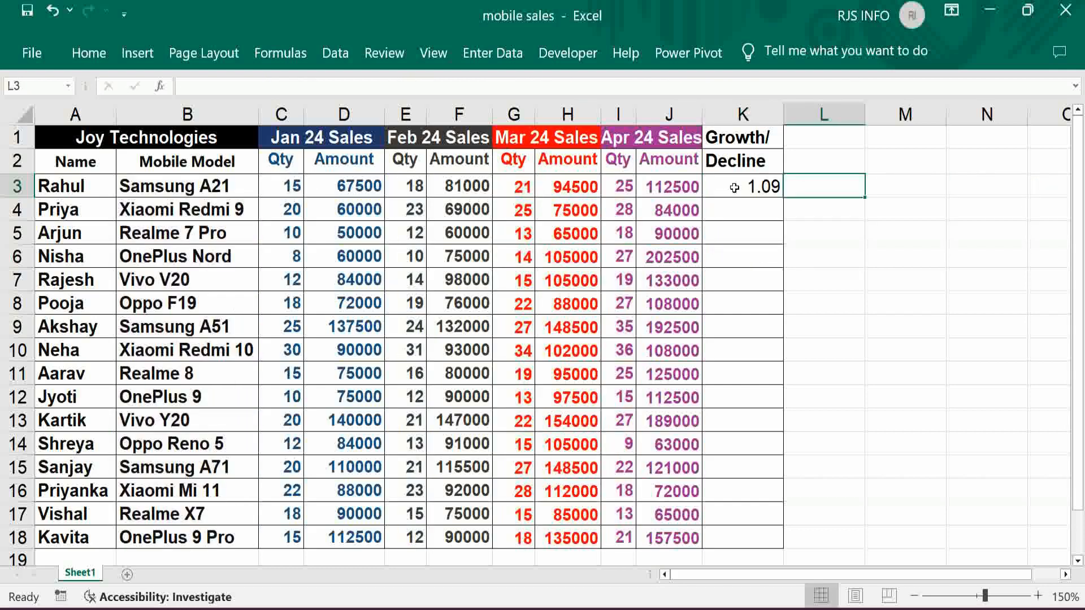
{"action": "left_click", "coordinate": [734, 188]}
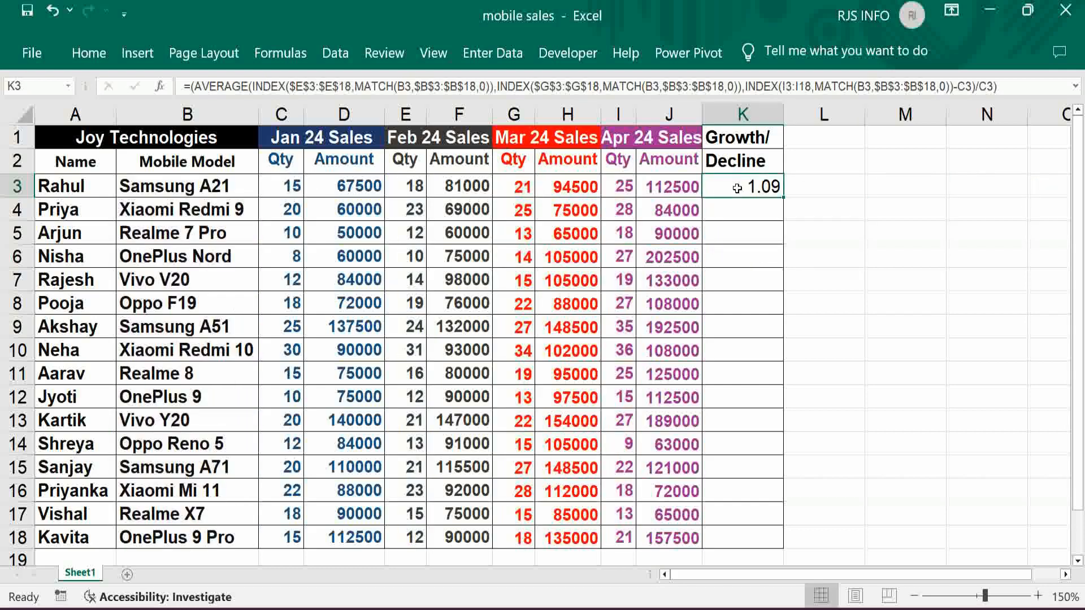
Fill the growth formula from K3 down to K18, and calculate the highest growth in L3 with =MAX(K3:K18)
{"action": "double_click", "coordinate": [784, 197]}
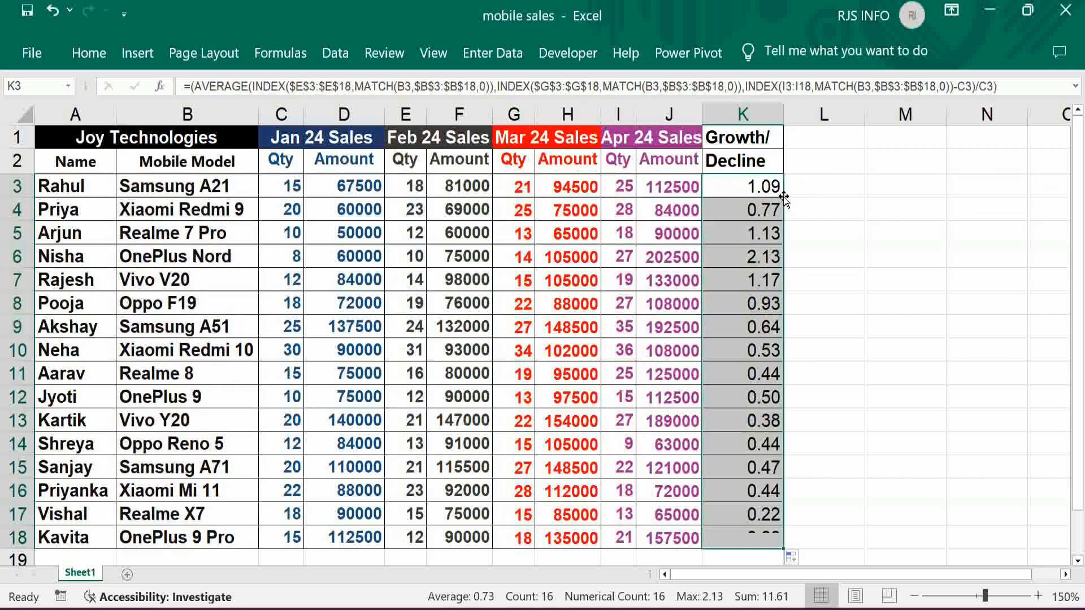
{"action": "left_click", "coordinate": [837, 187]}
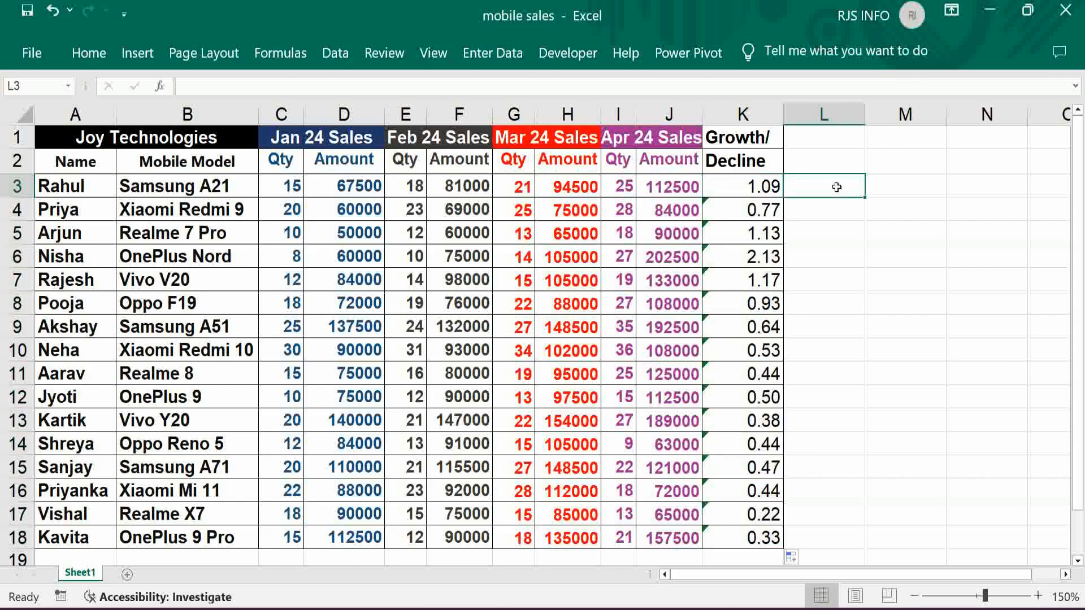
{"action": "type", "text": "=a"}
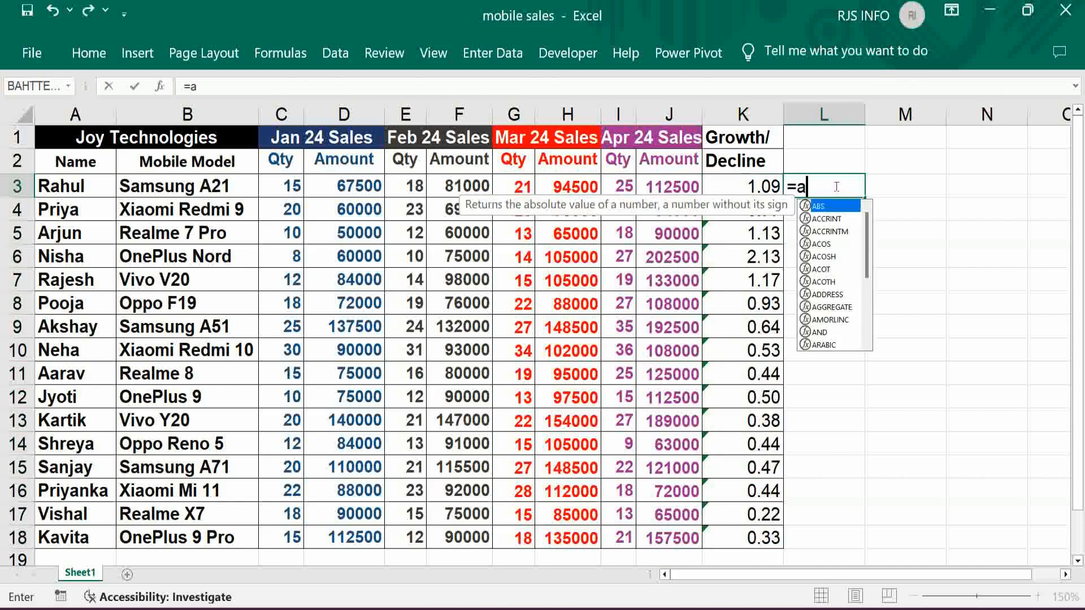
{"action": "key", "text": "BackSpace"}
{"action": "type", "text": "max "}
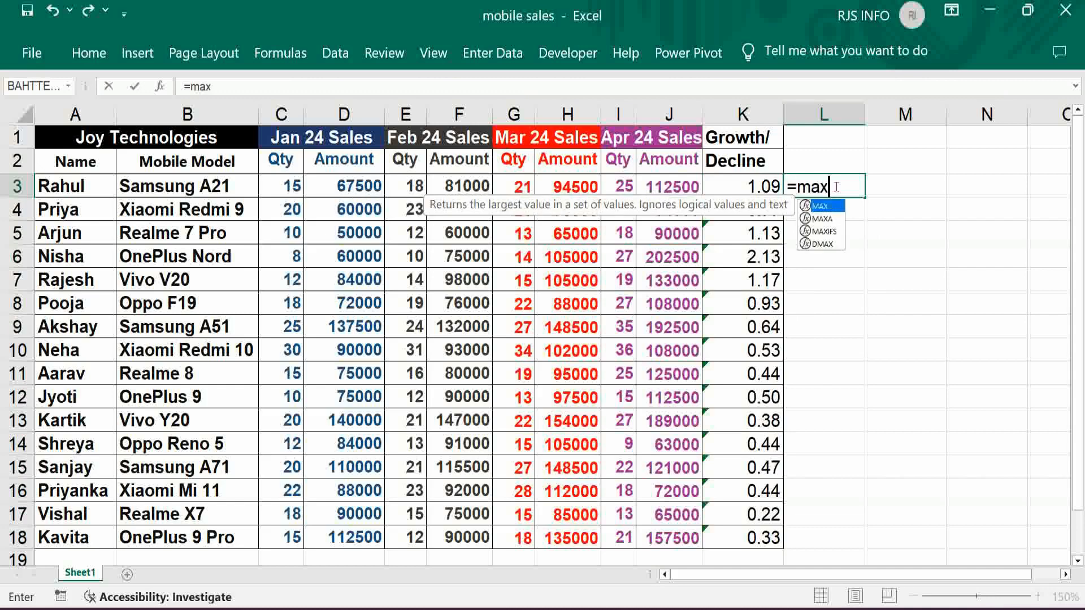
{"action": "type", "text": "("}
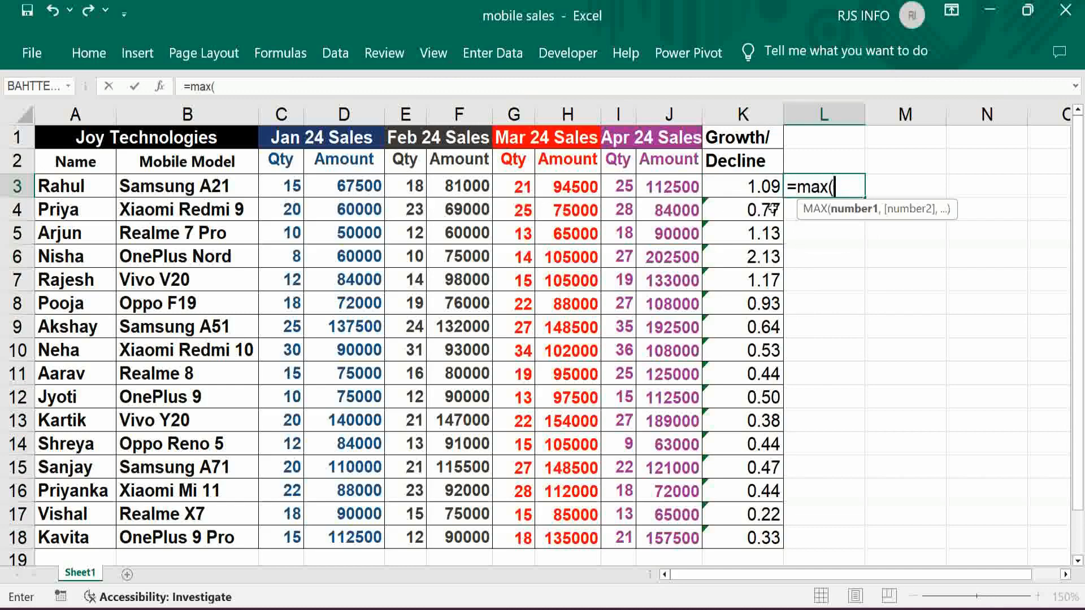
{"action": "left_click", "coordinate": [752, 187]}
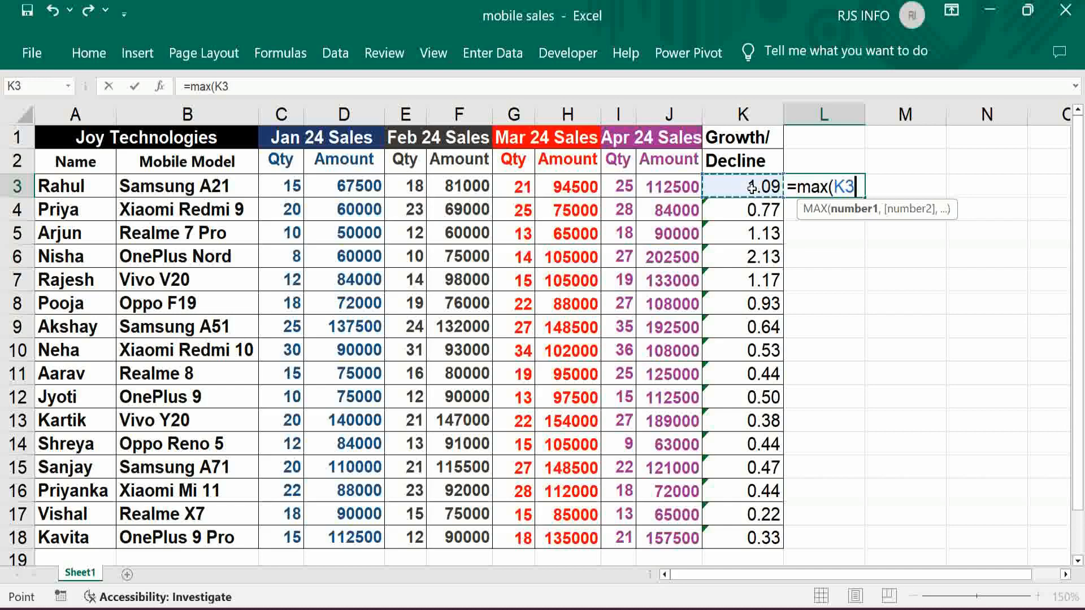
{"action": "key", "text": "ctrl+shift+Down"}
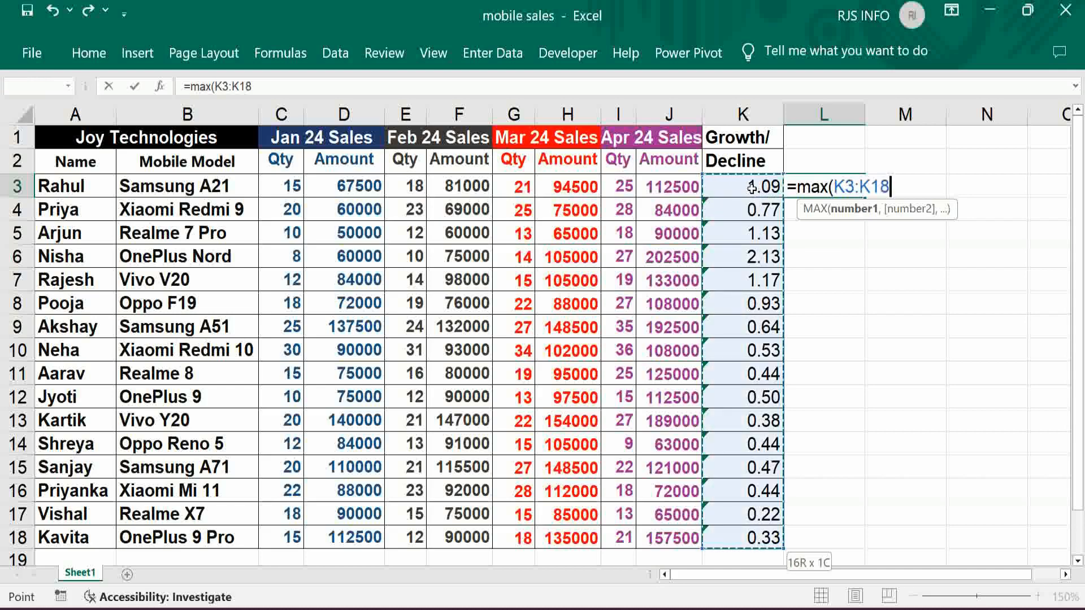
{"action": "type", "text": ")"}
{"action": "key", "text": "Tab"}
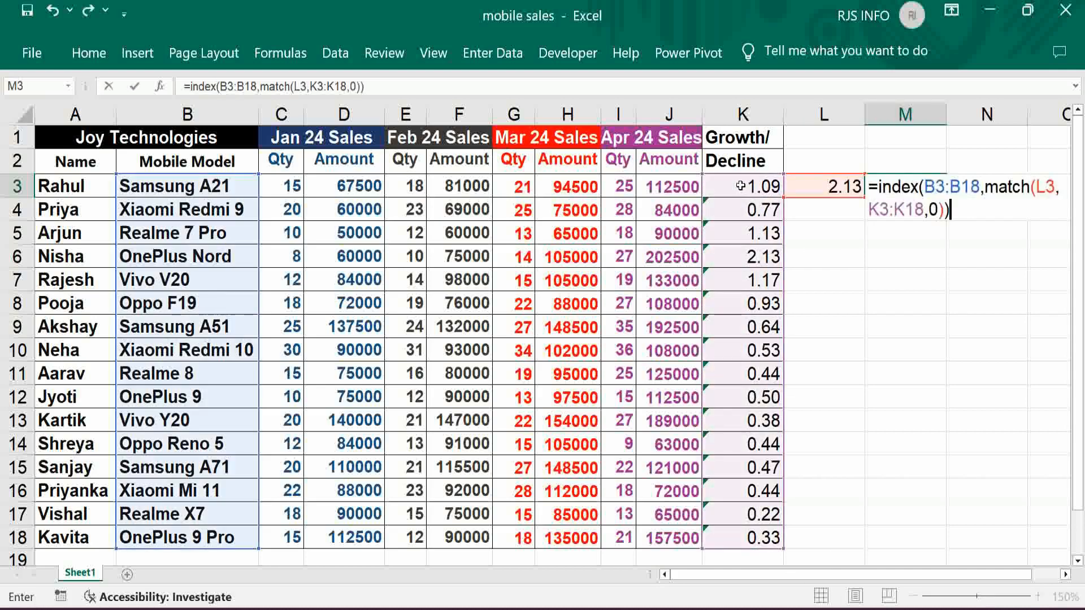
Look up the highest-growth model in M3 with =INDEX(B3:B18,MATCH(L3,K3:K18,0)), and enter the heading Max in L2
{"action": "key", "text": "ctrl+Return"}
{"action": "key", "text": "Tab"}
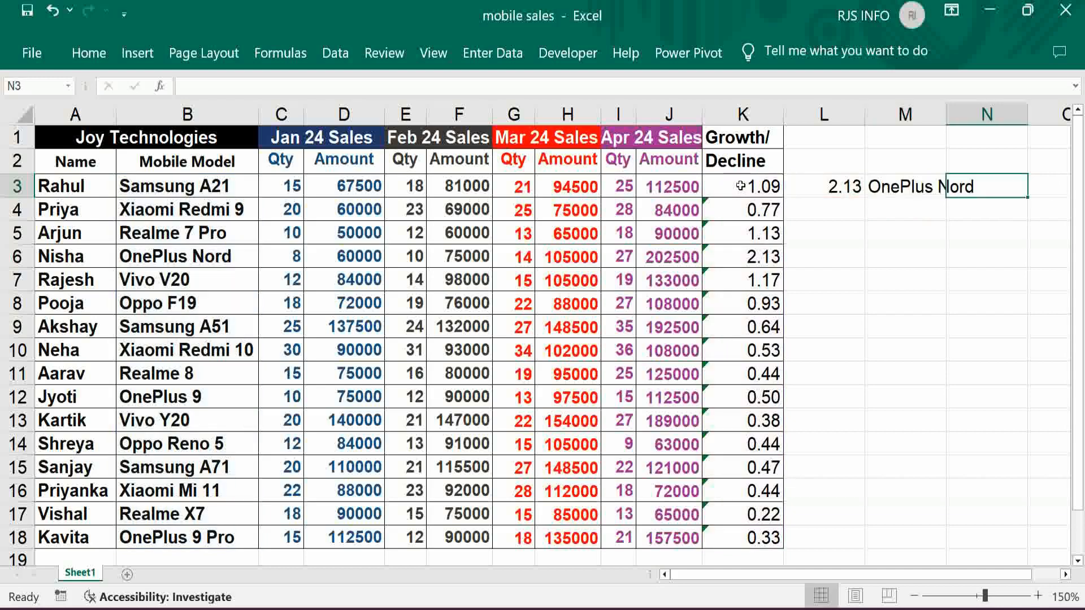
{"action": "left_click", "coordinate": [836, 164]}
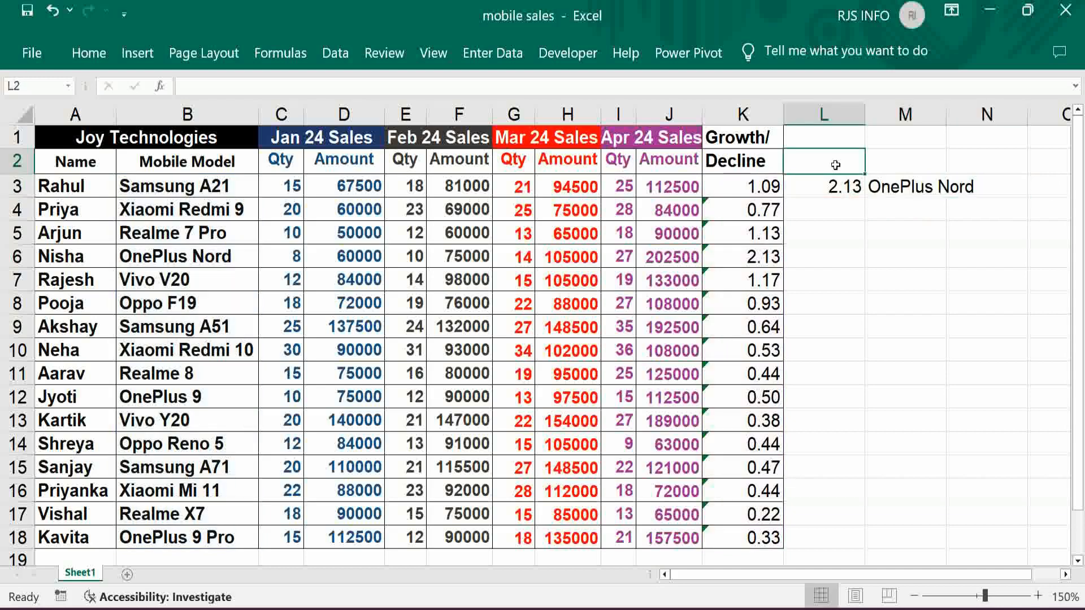
{"action": "type", "text": "Max"}
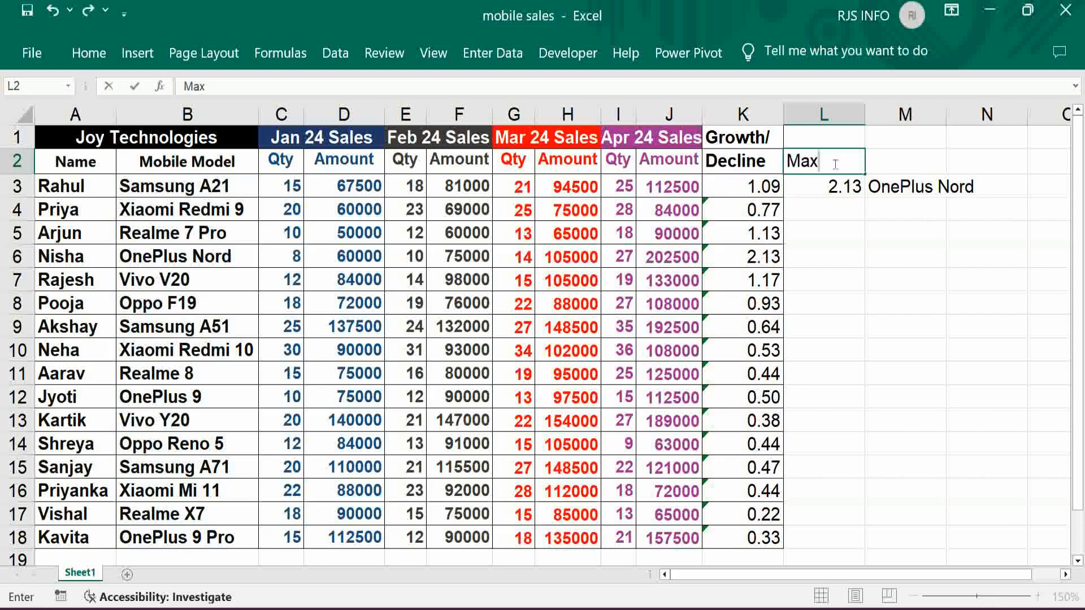
{"action": "key", "text": "Tab"}
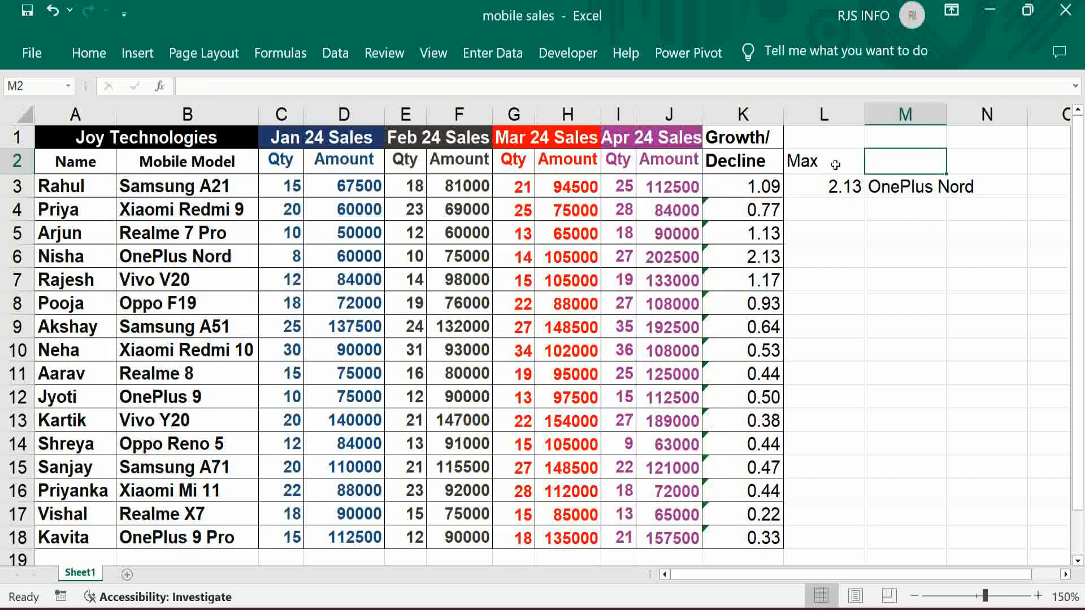
{"action": "left_click", "coordinate": [753, 258]}
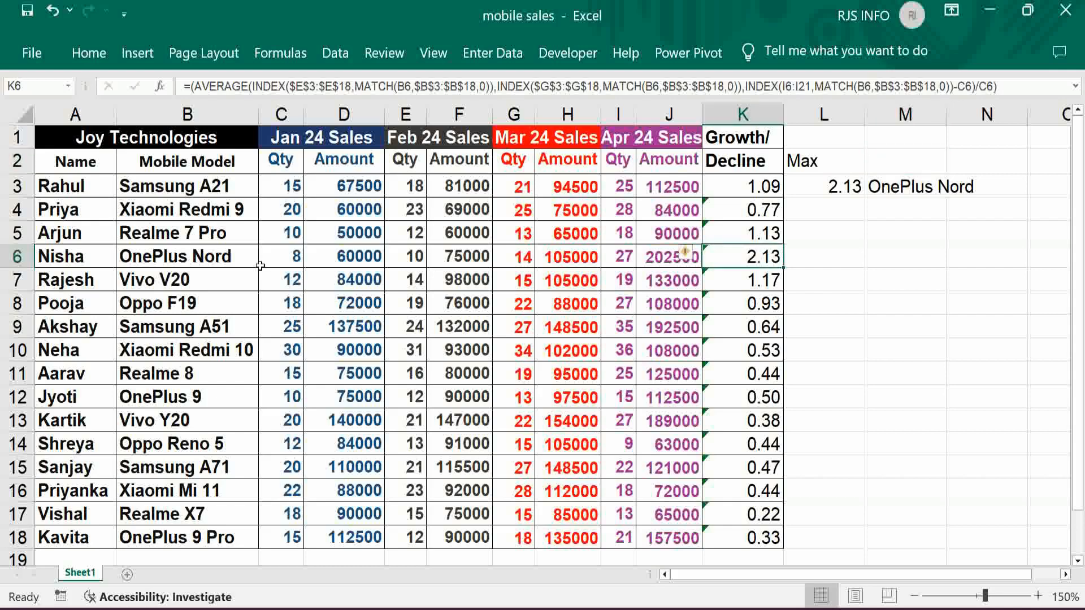
{"action": "left_click", "coordinate": [209, 256]}
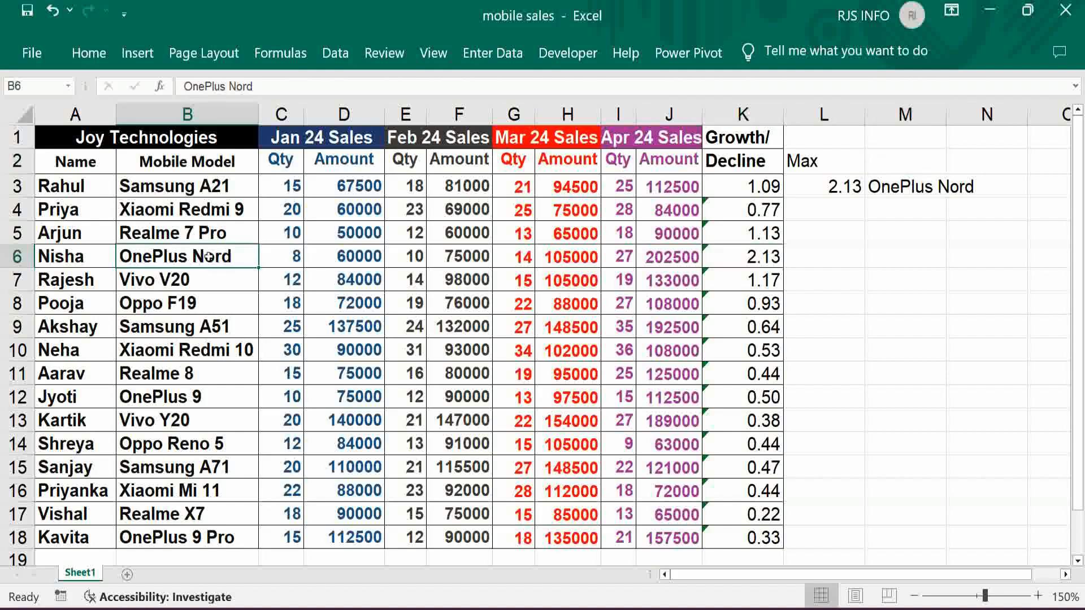
Enter the heading Min in L5, below the maximum growth result
{"action": "left_click", "coordinate": [827, 235]}
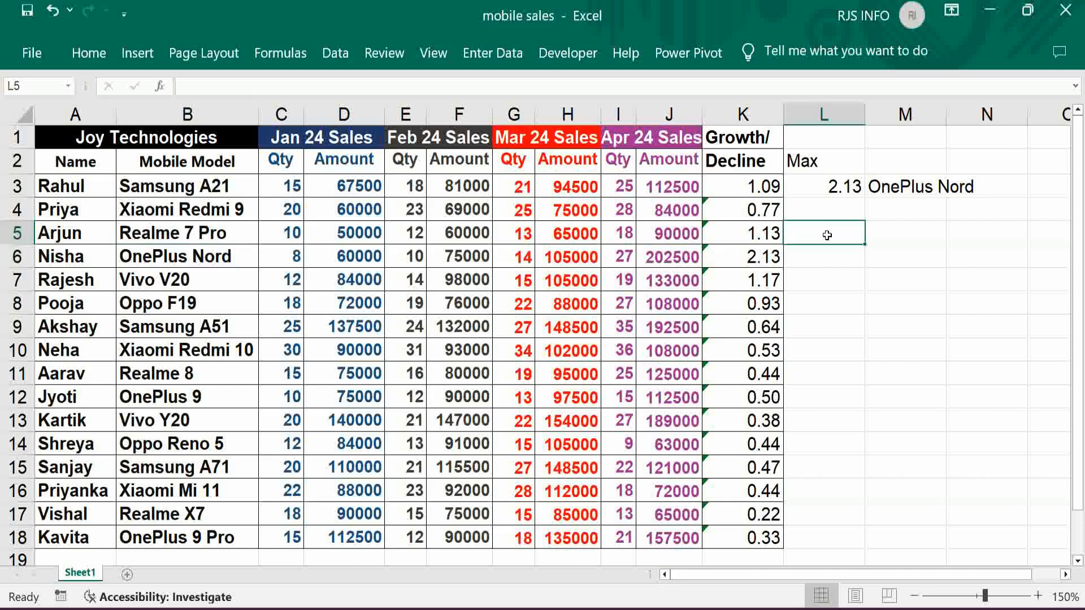
{"action": "type", "text": "Min"}
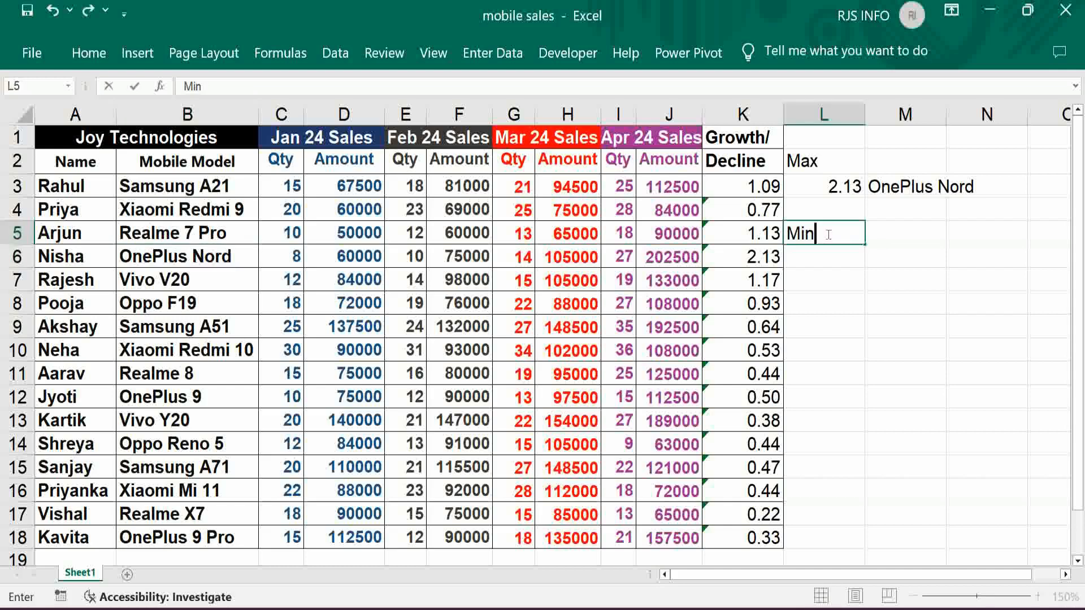
{"action": "key", "text": "Tab"}
{"action": "key", "text": "Return"}
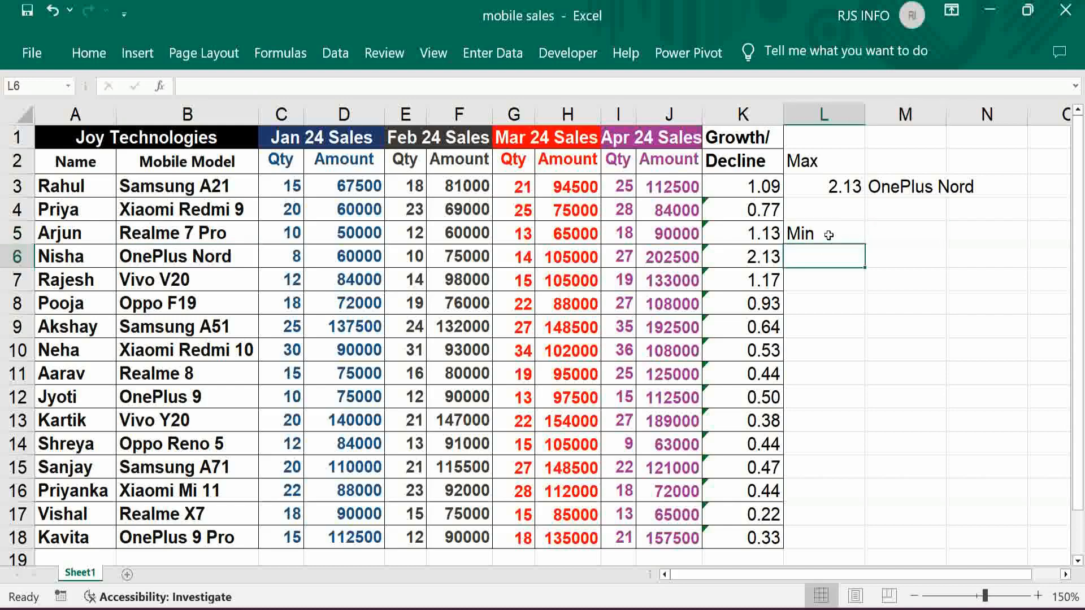
Calculate the lowest growth value in L6 with =MIN(K3:K18)
{"action": "type", "text": "="}
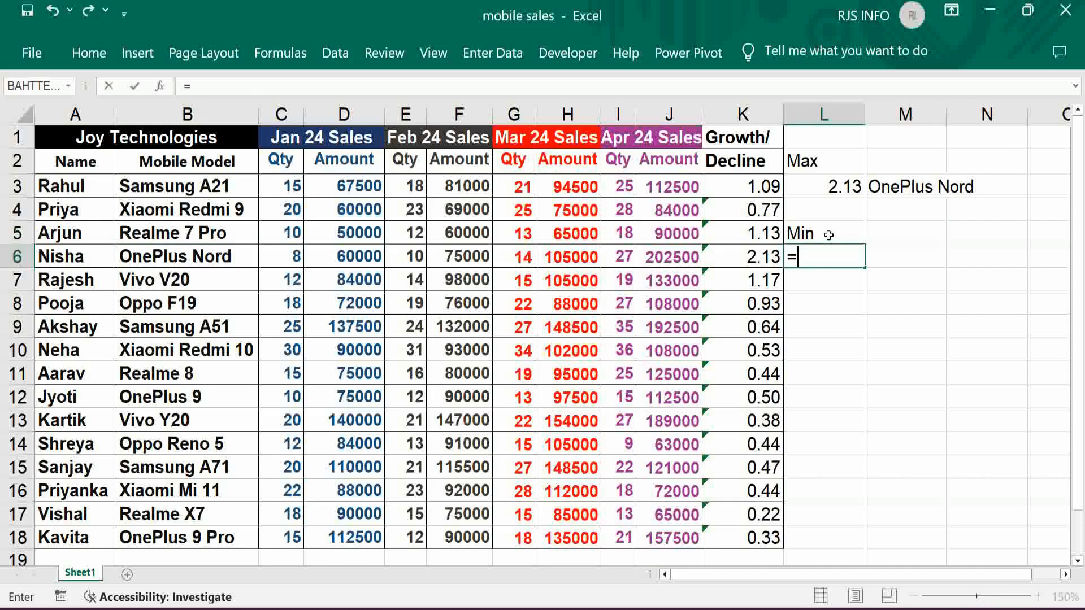
{"action": "type", "text": "min("}
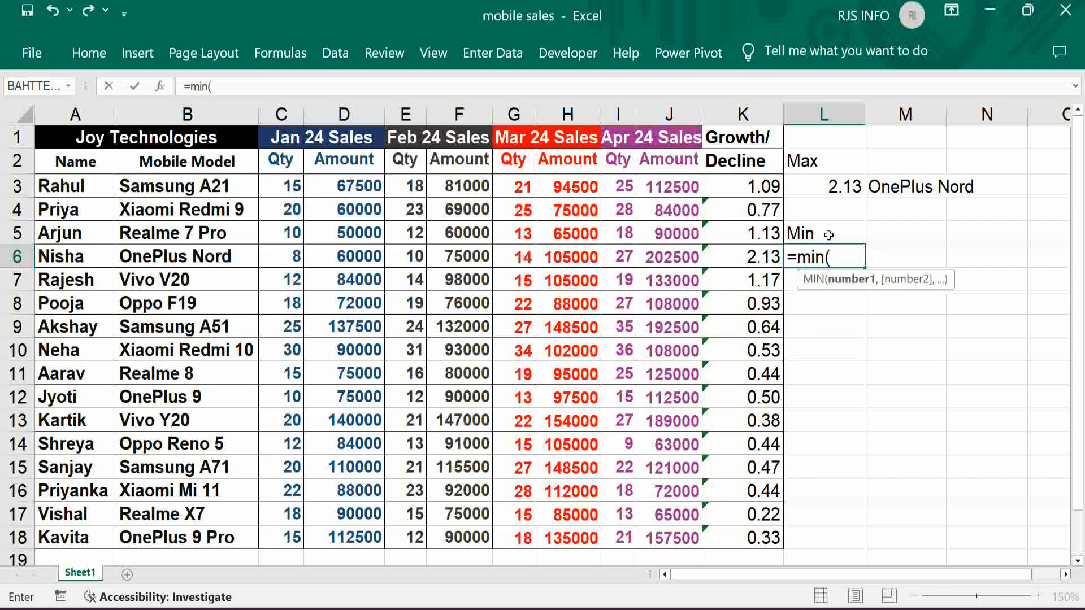
{"action": "left_click", "coordinate": [749, 184]}
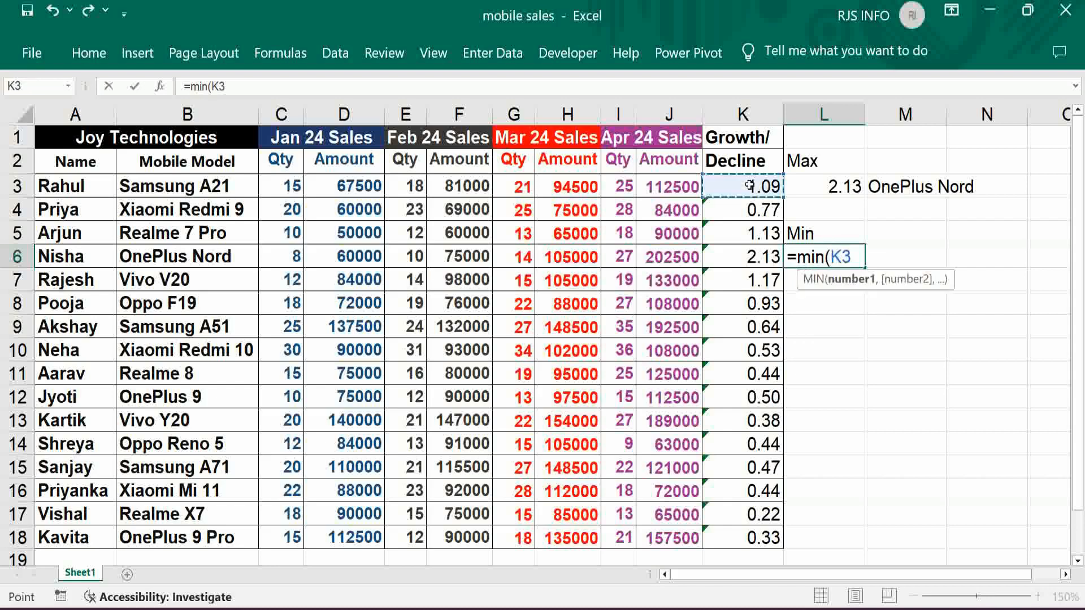
{"action": "key", "text": "ctrl+shift+Down"}
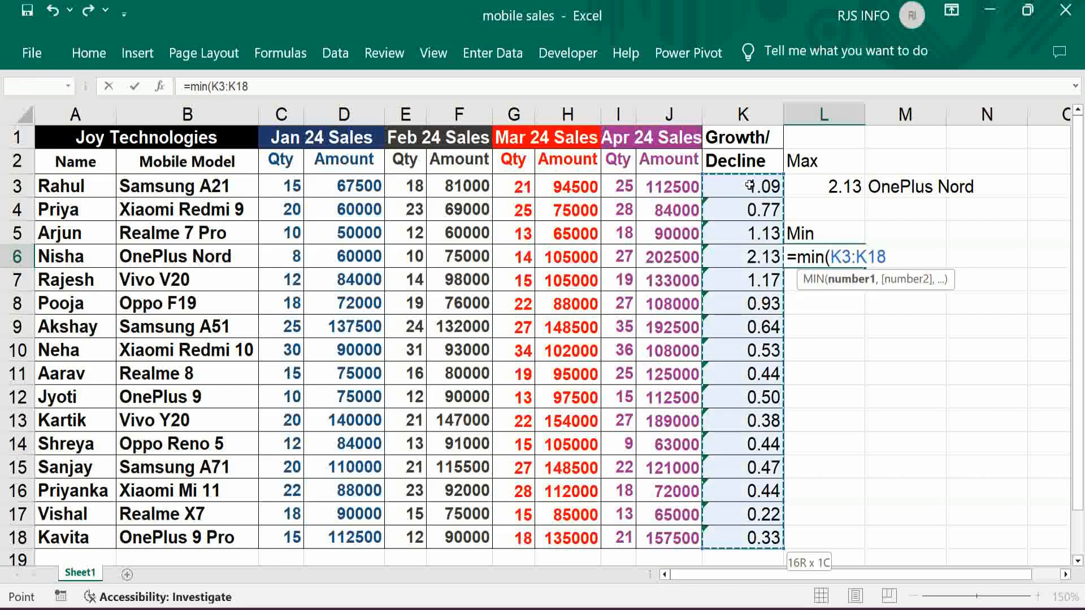
{"action": "type", "text": ")"}
{"action": "key", "text": "Tab"}
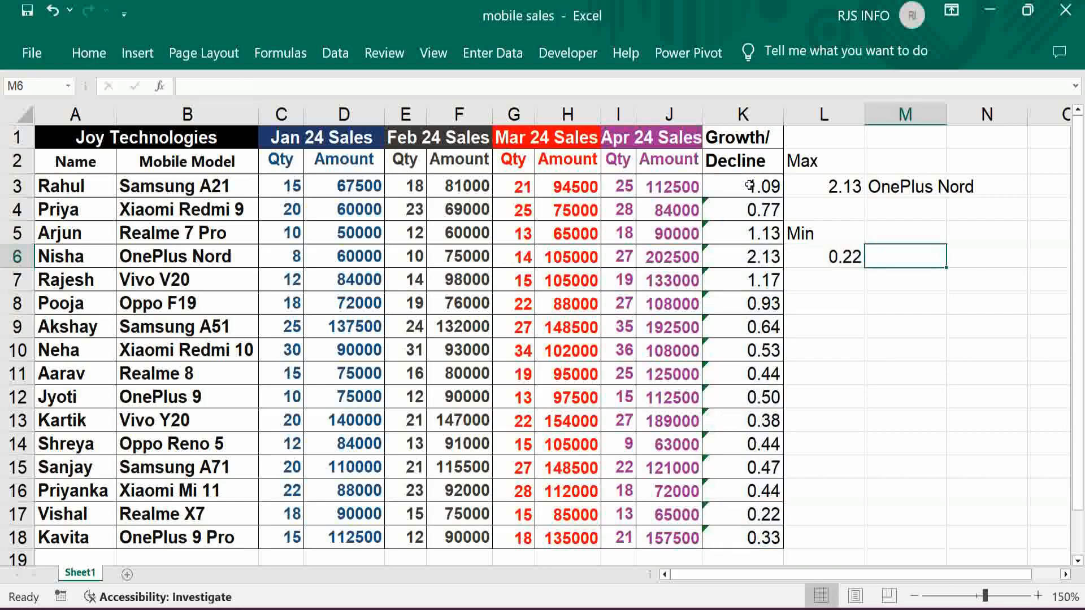
Copy the INDEX and MATCH model lookup from M3 into M6, beside the minimum growth value
{"action": "key", "text": "Up"}
{"action": "key", "text": "Up"}
{"action": "key", "text": "Up"}
{"action": "key", "text": "ctrl+c"}
{"action": "key", "text": "Down"}
{"action": "key", "text": "Down"}
{"action": "key", "text": "Down"}
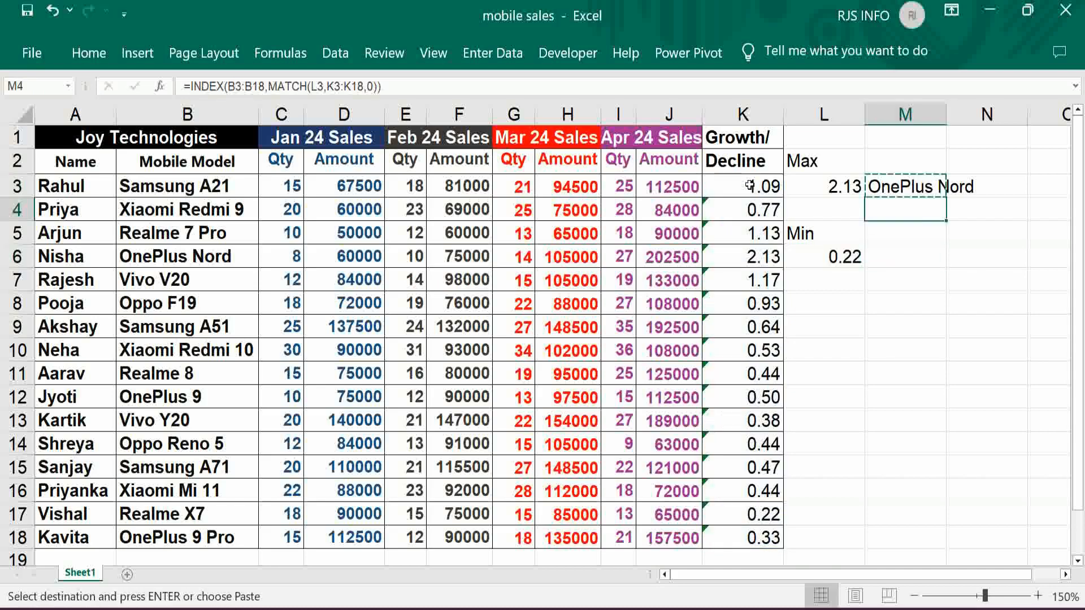
{"action": "key", "text": "Return"}
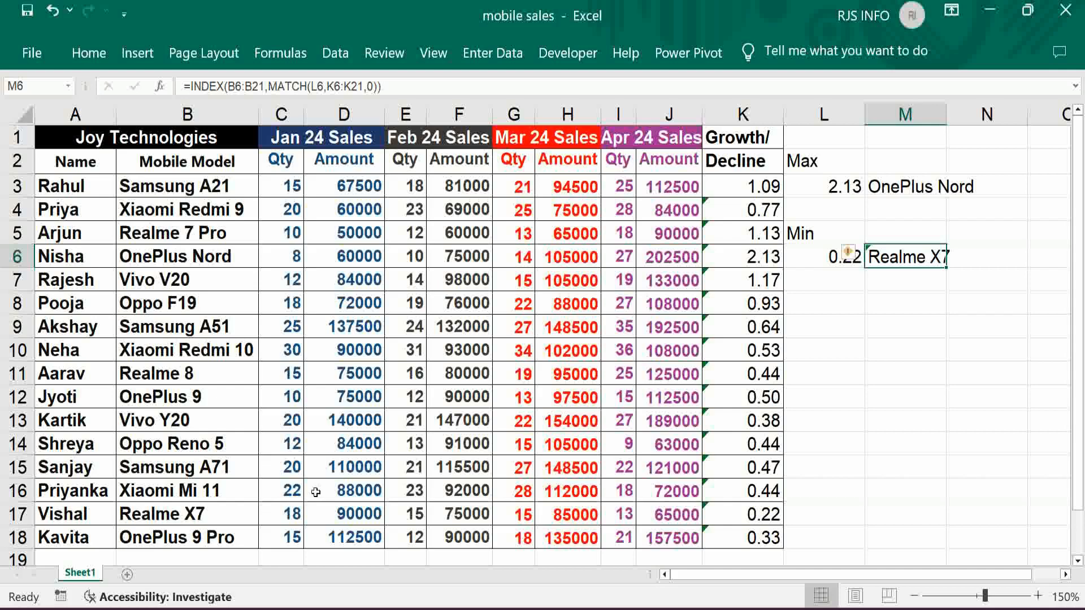
{"action": "left_click", "coordinate": [761, 514]}
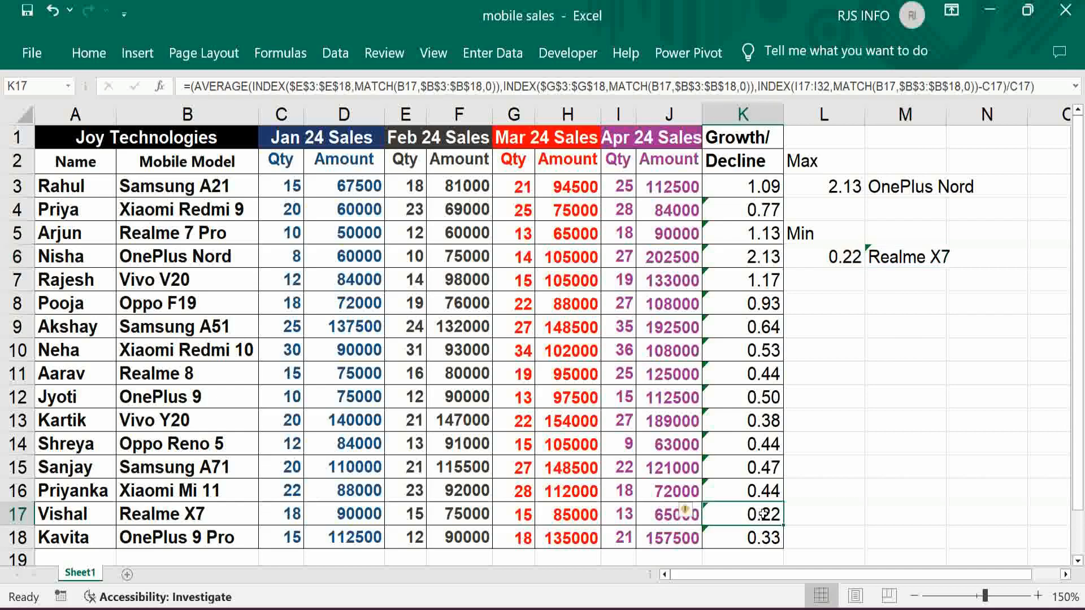